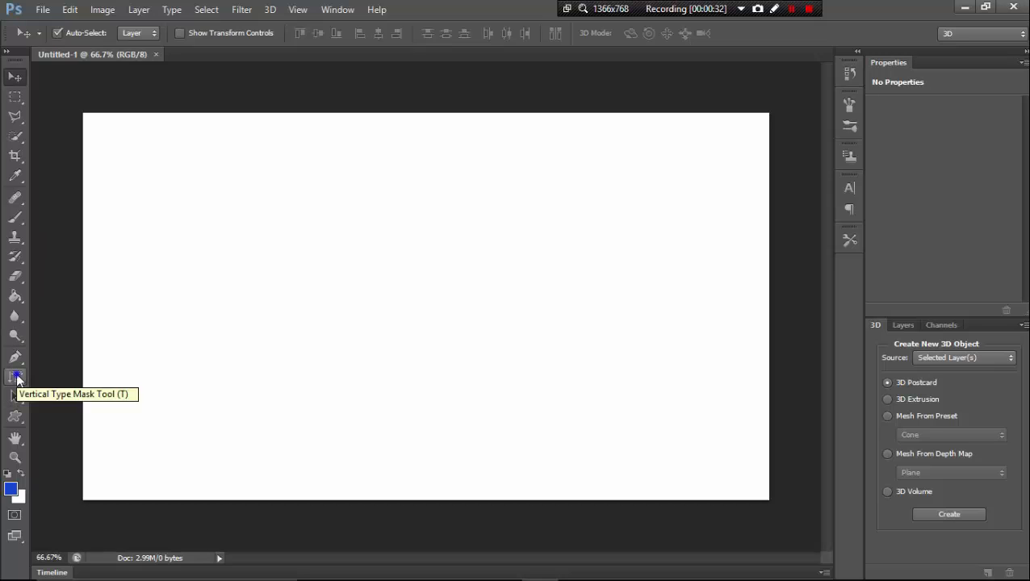
Step: Draw a paragraph text box in the middle of the canvas with the Horizontal Type tool
left_click(17, 379)
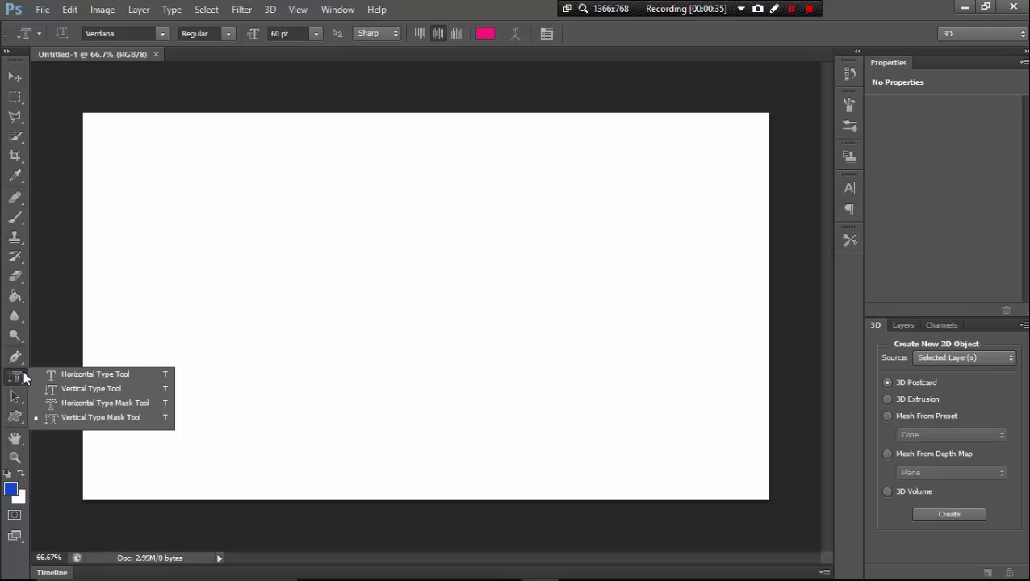
left_click(70, 373)
left_click_drag(271, 234, 570, 381)
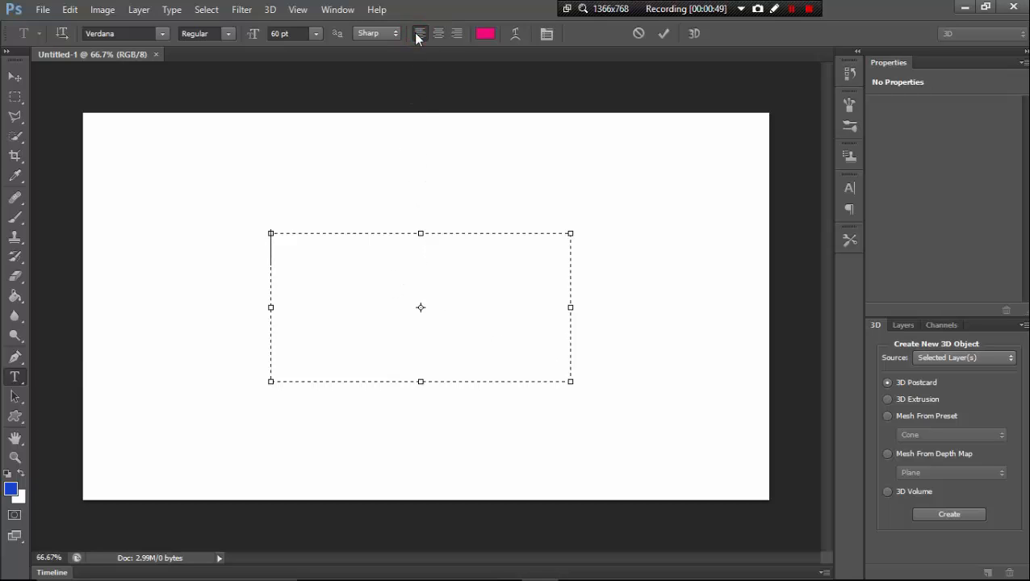
Step: Enter the text "alim alim" in the empty text box
left_click(458, 34)
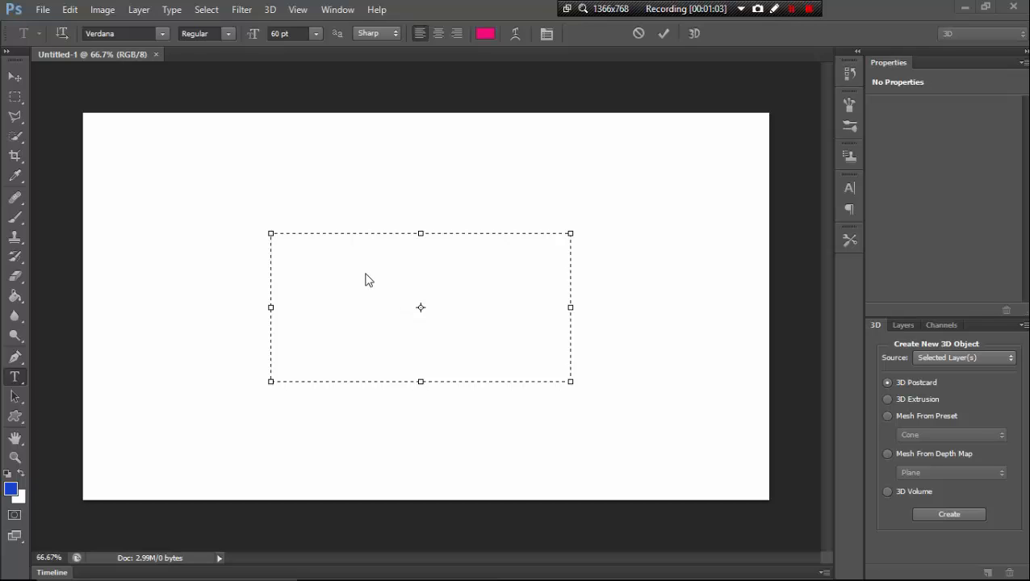
left_click(324, 262)
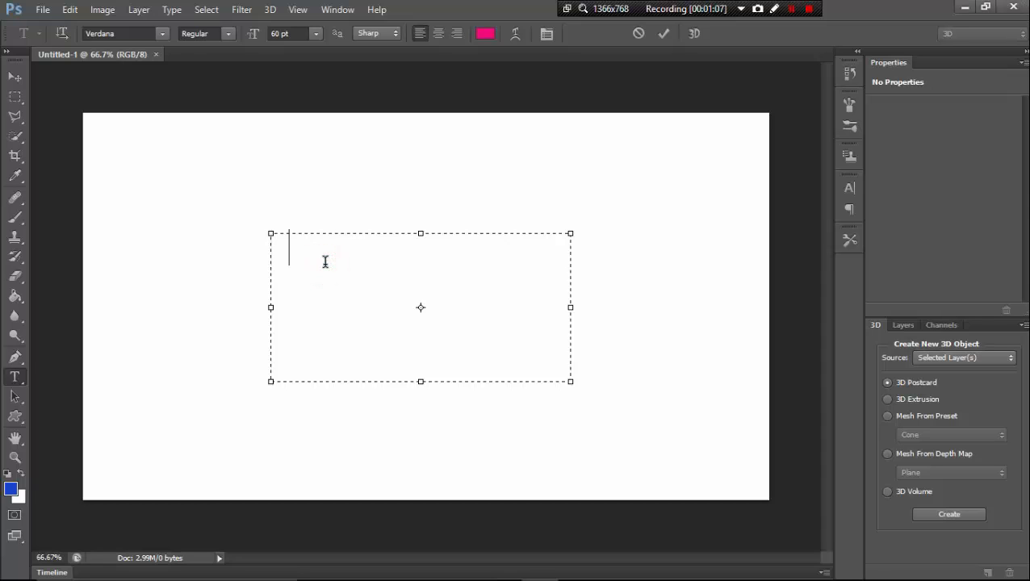
left_click(325, 262)
type("ali")
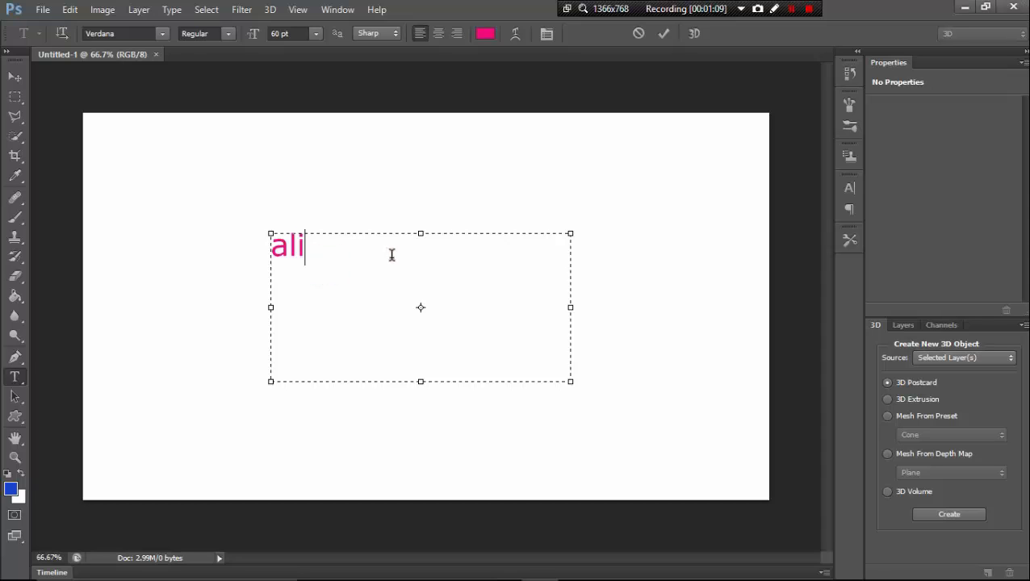
type("m ")
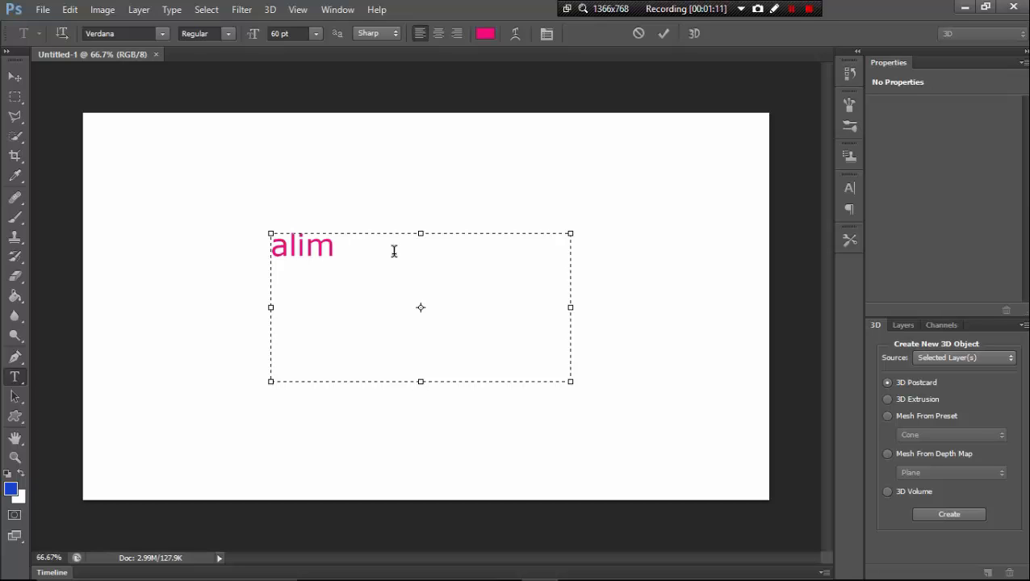
type("alim")
Step: Try centre and right alignment on the text line, finishing with it centred in its box
left_click(438, 33)
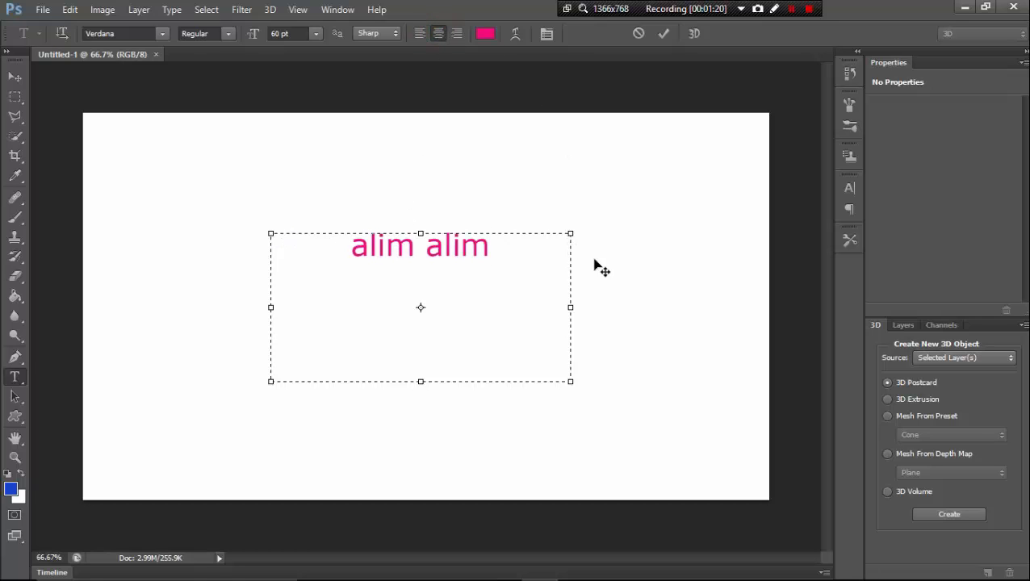
left_click(457, 33)
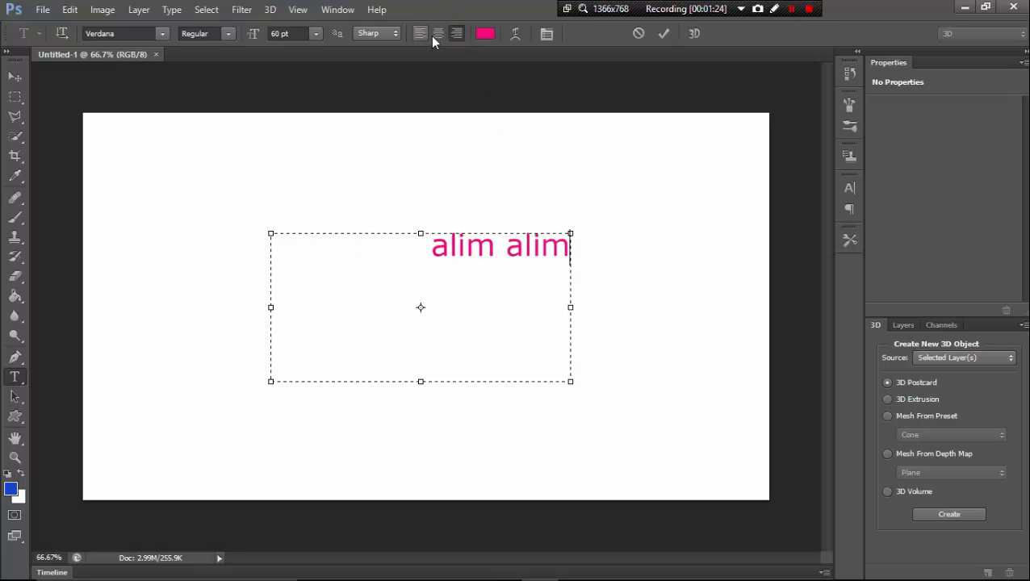
left_click(436, 35)
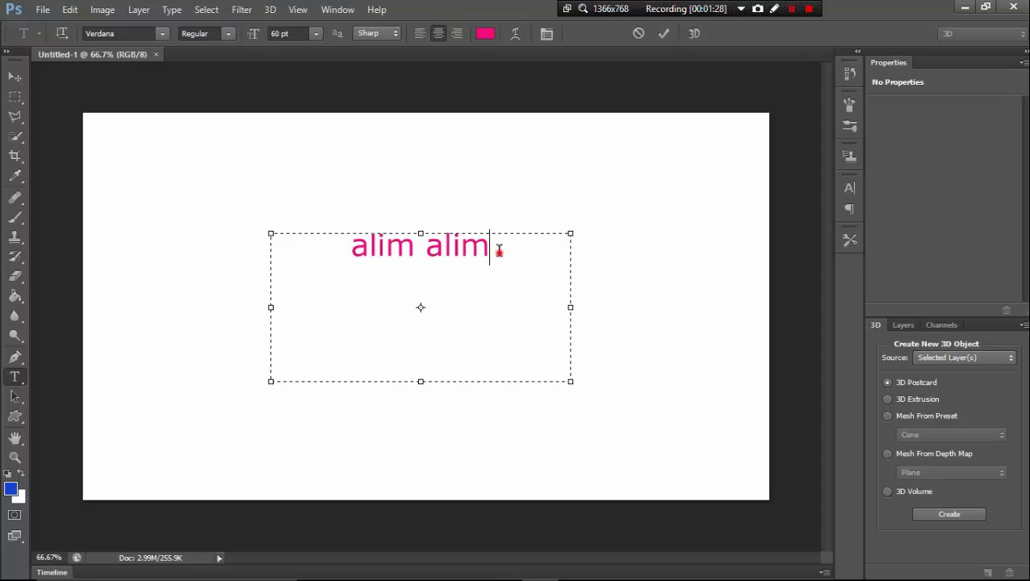
Step: Recolour the whole text line to near-black #020202, trying blue #167cf0 along the way
left_click_drag(499, 250, 352, 258)
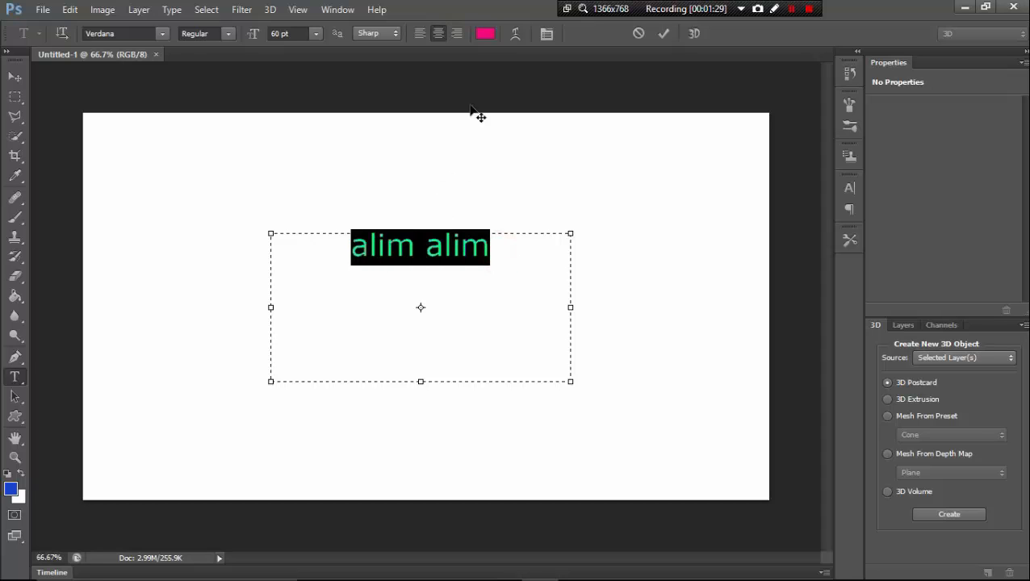
left_click(486, 34)
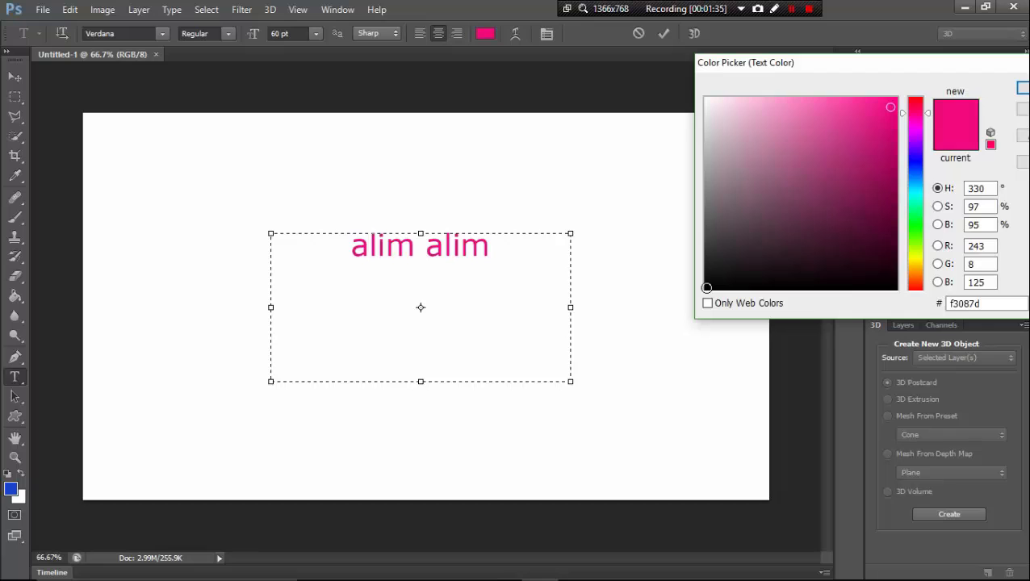
left_click(706, 287)
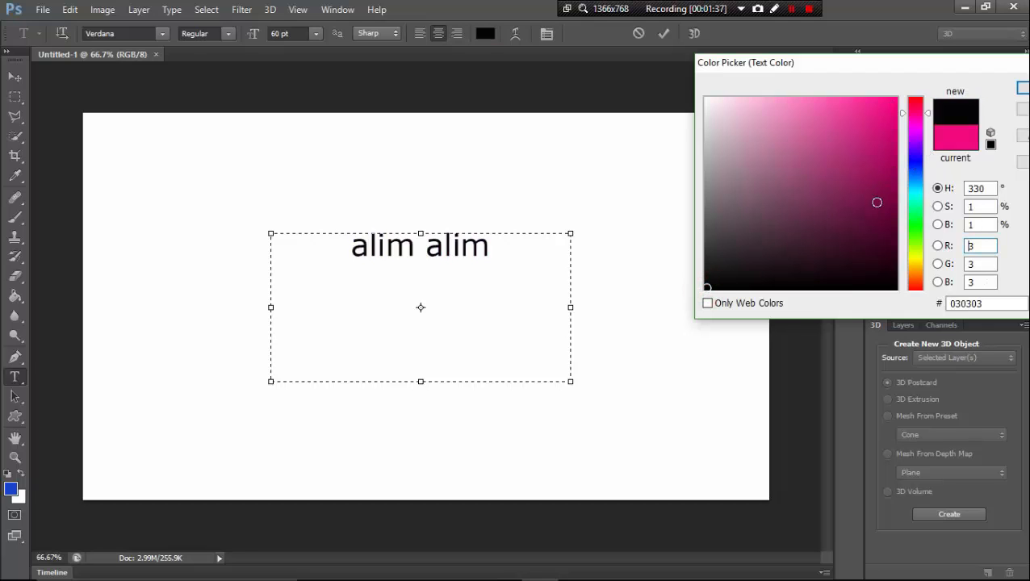
left_click(915, 177)
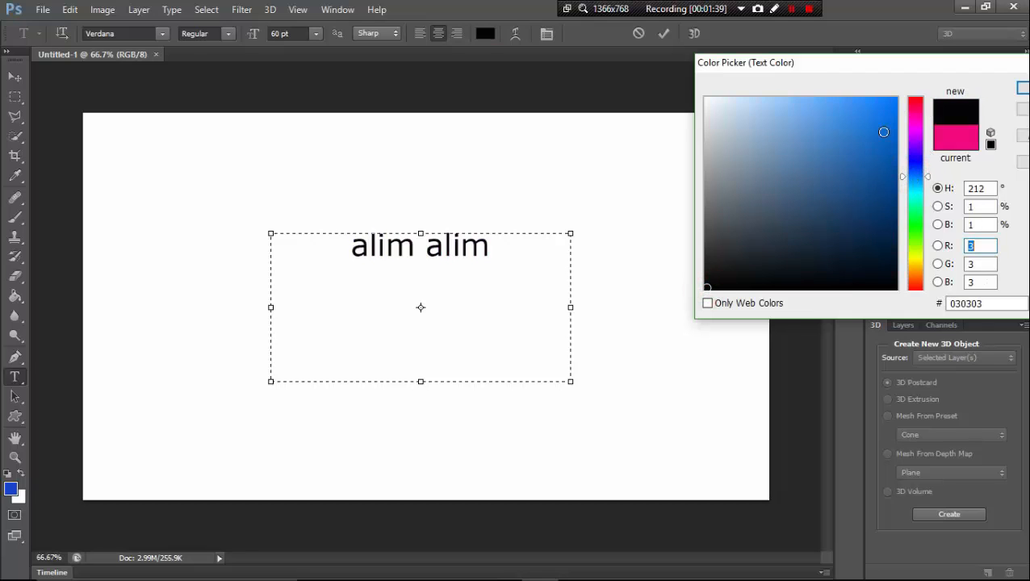
left_click(880, 108)
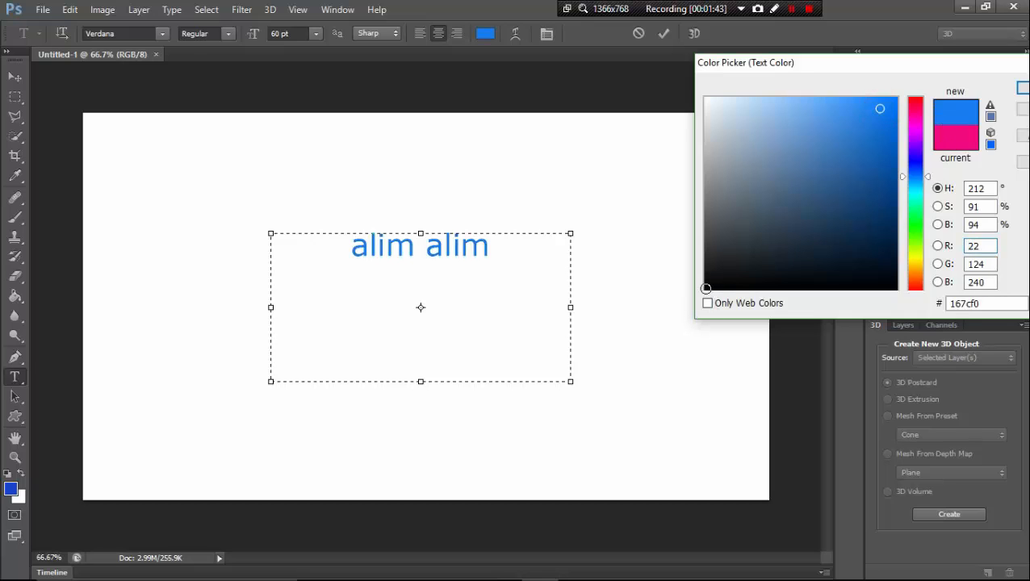
left_click(706, 288)
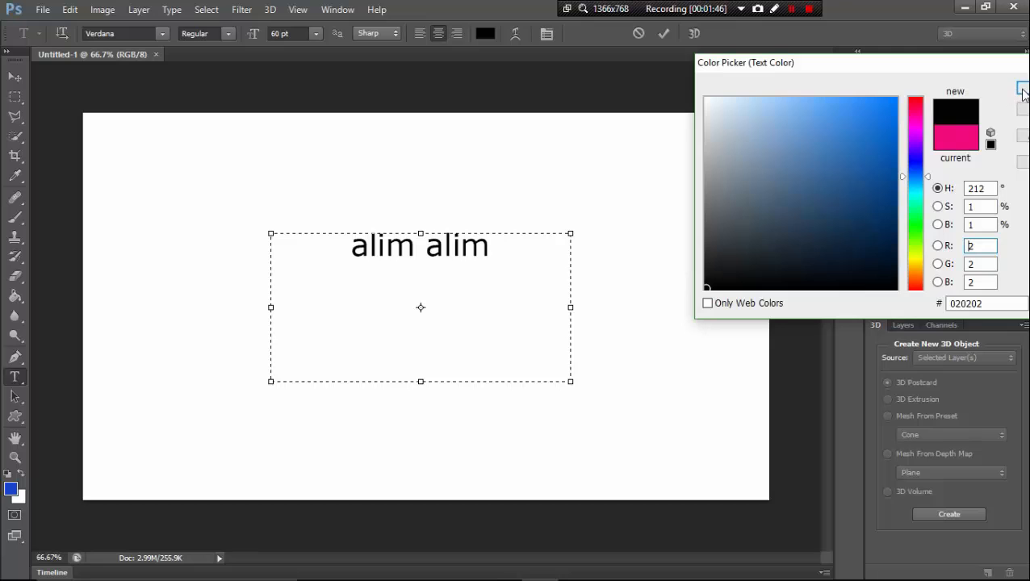
left_click_drag(994, 63, 887, 90)
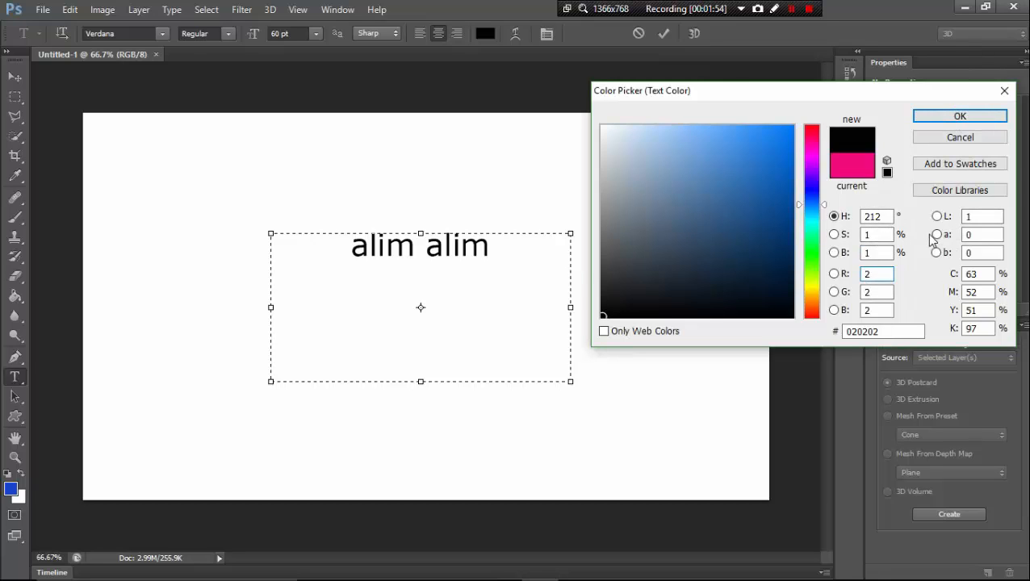
left_click(956, 117)
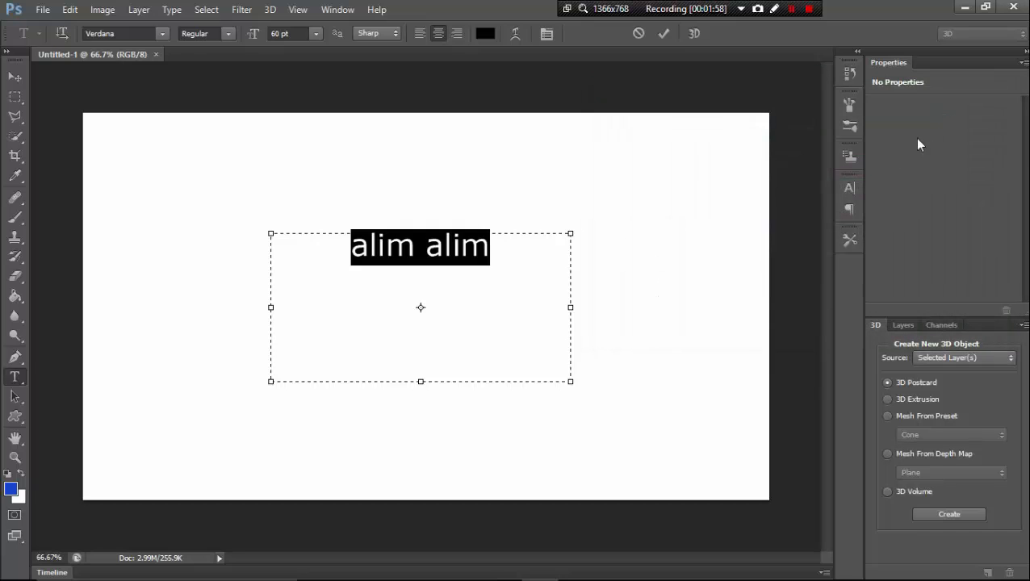
left_click(537, 297)
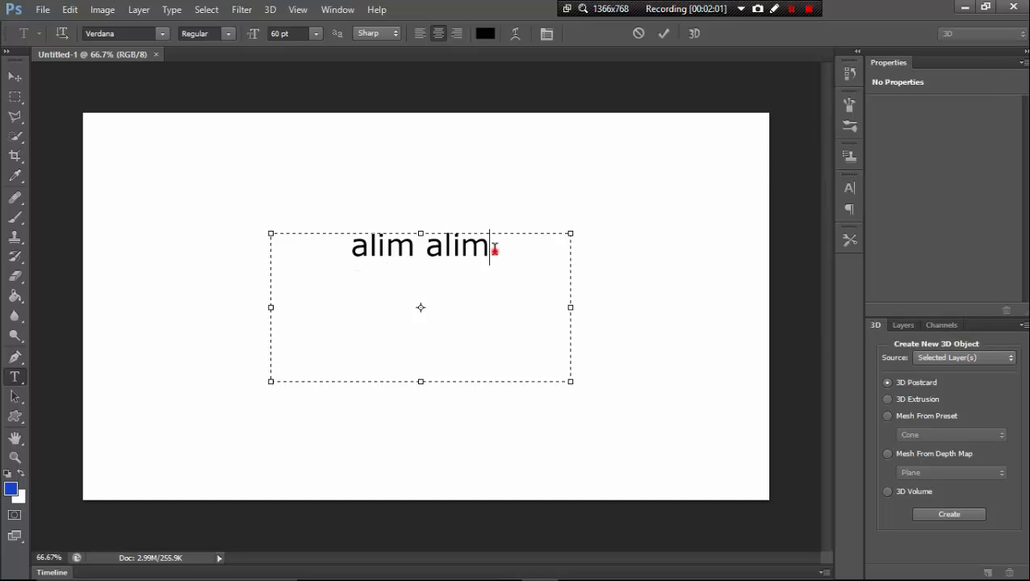
Step: Change the font of the whole text line to Wide Latin
left_click_drag(494, 250, 347, 264)
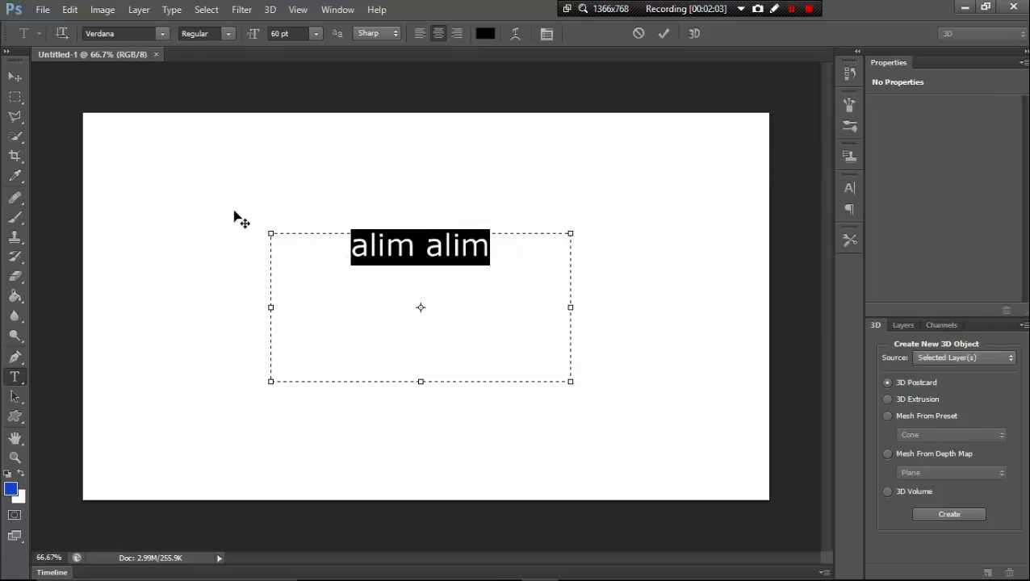
left_click(160, 37)
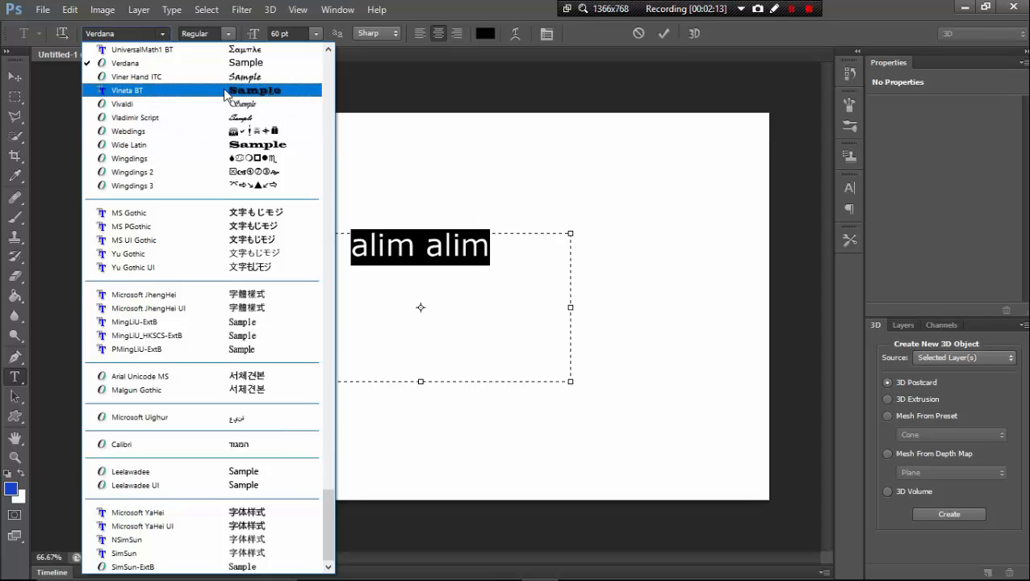
left_click(255, 146)
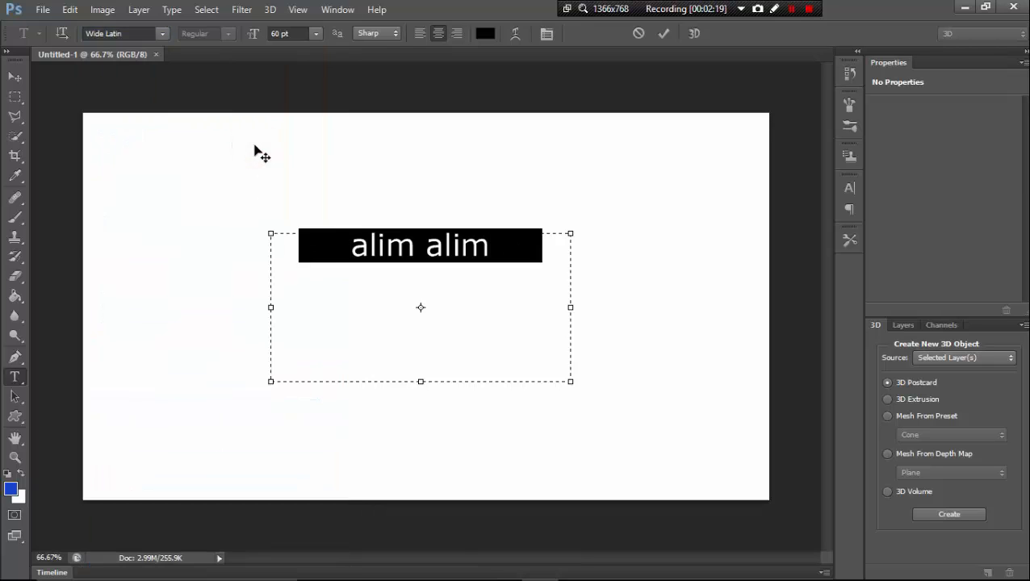
left_click(460, 288)
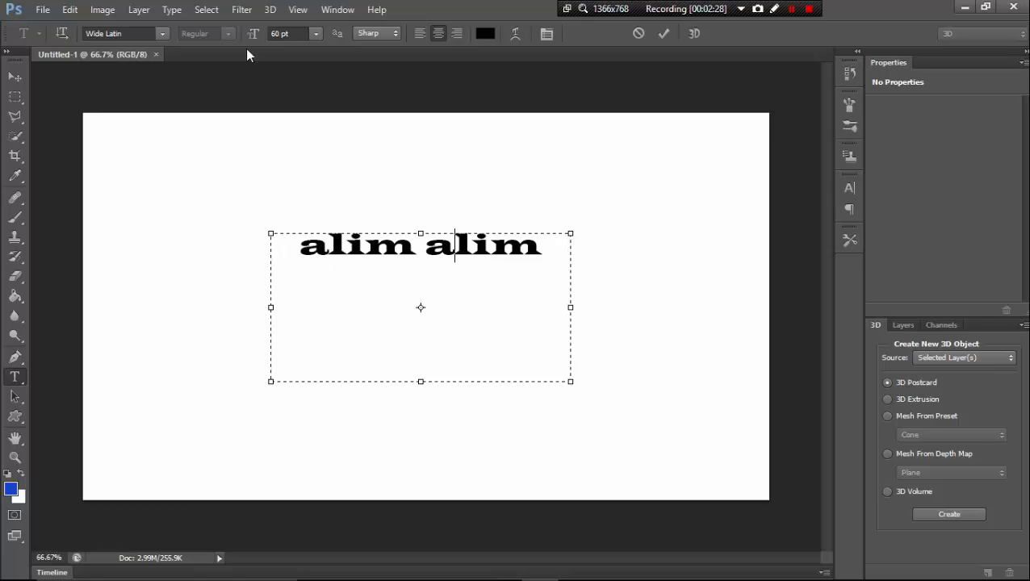
Step: Enlarge the whole text line to a font size of 72 pt
left_click(318, 34)
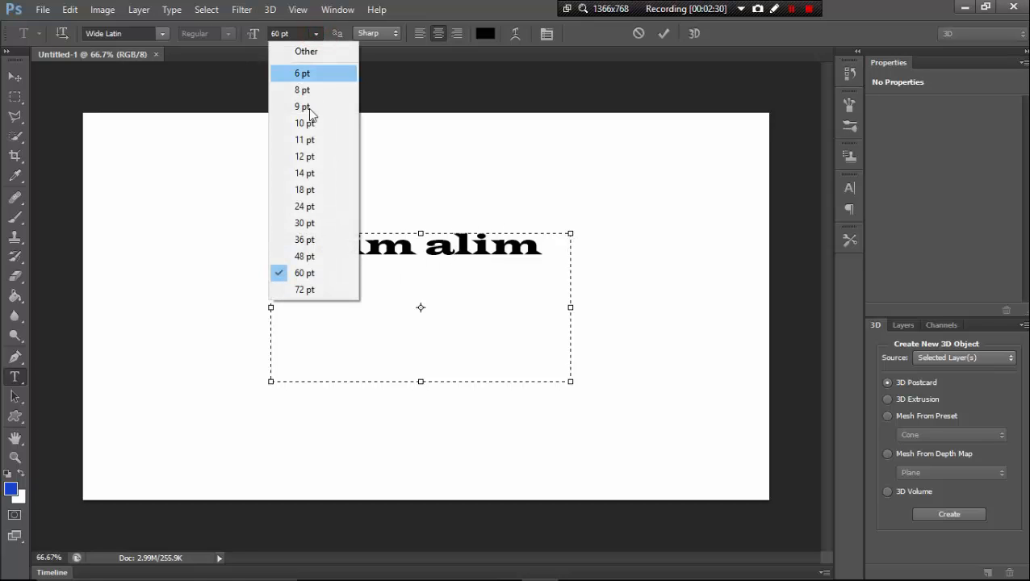
left_click(329, 289)
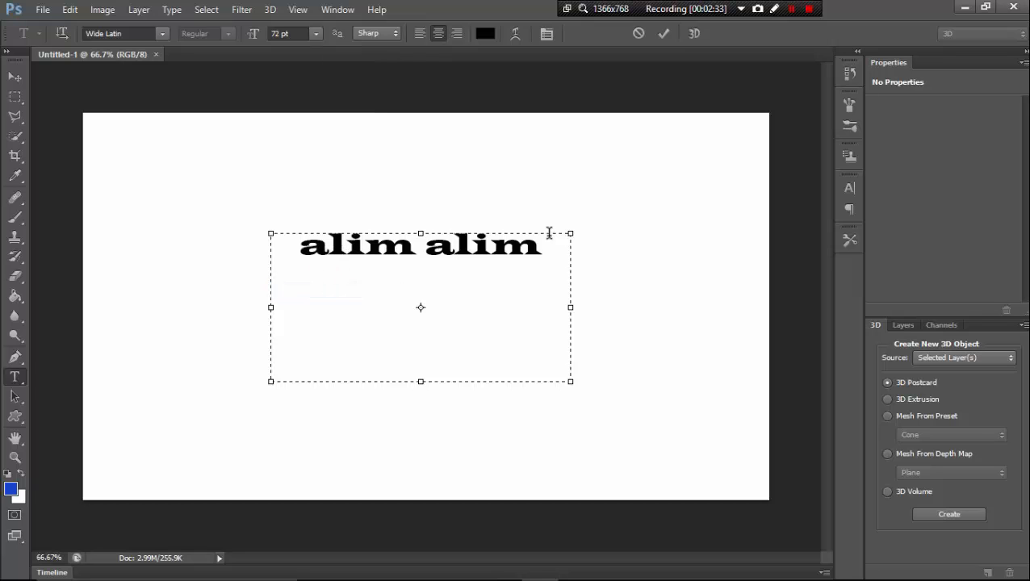
left_click_drag(552, 242, 315, 252)
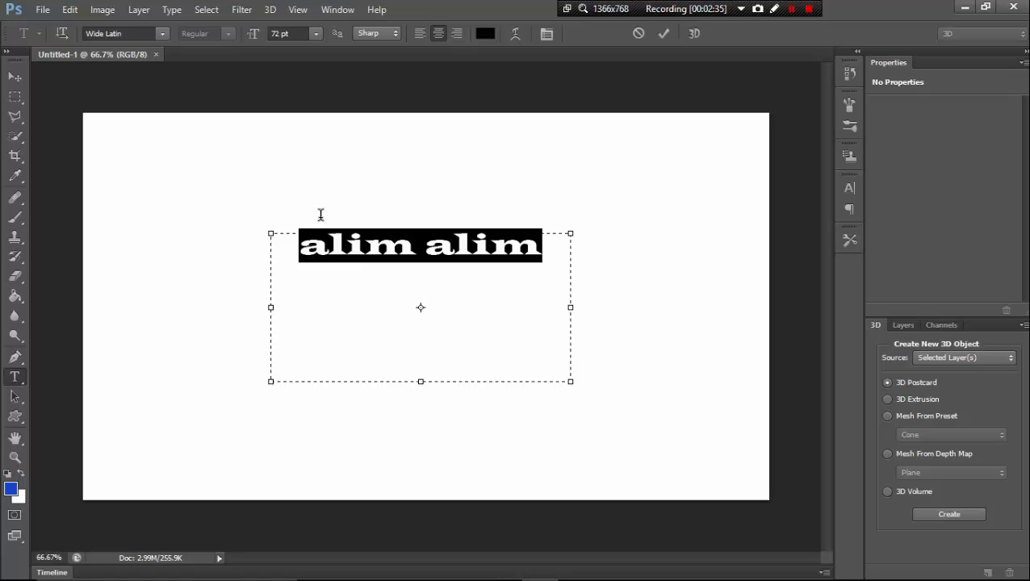
left_click(311, 36)
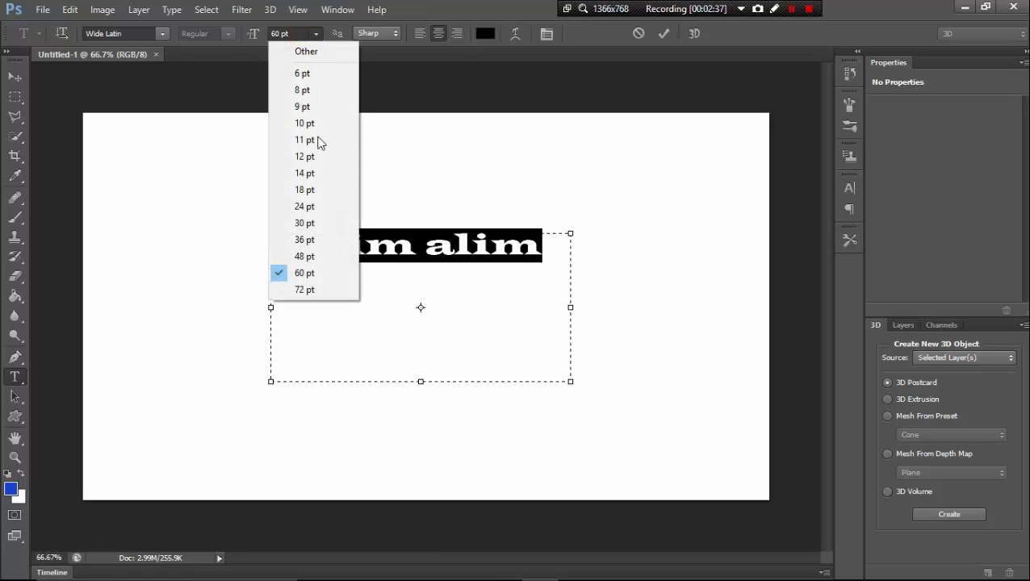
left_click(317, 289)
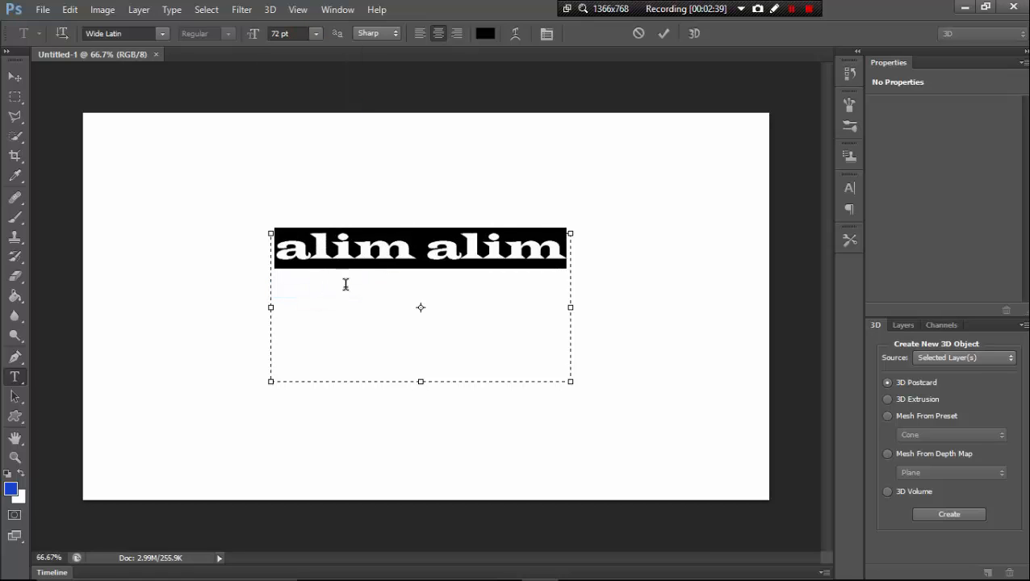
left_click(380, 292)
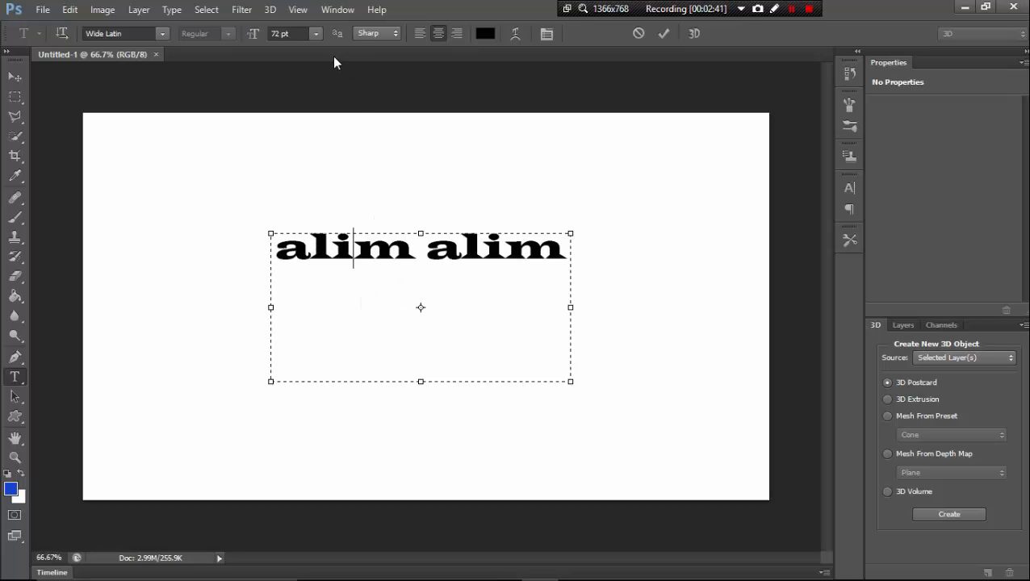
Step: Reduce the font size of the whole text line to 48 pt
left_click(314, 34)
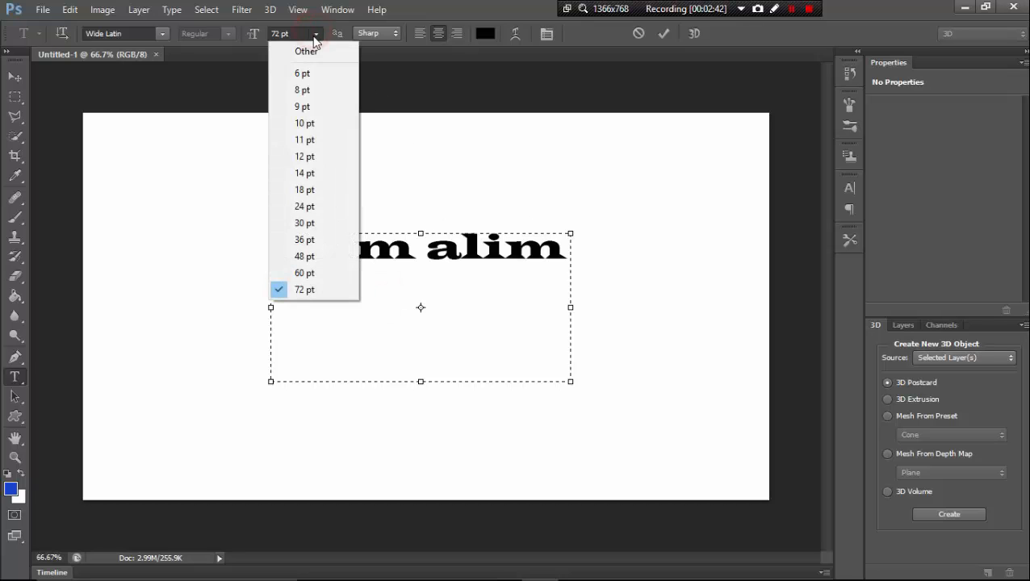
left_click(307, 256)
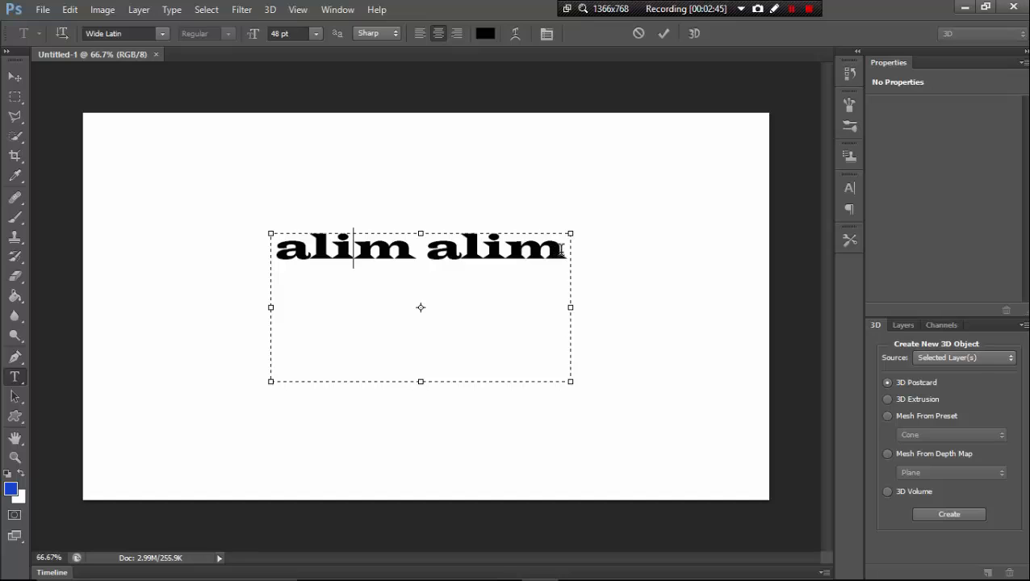
left_click_drag(565, 249, 284, 250)
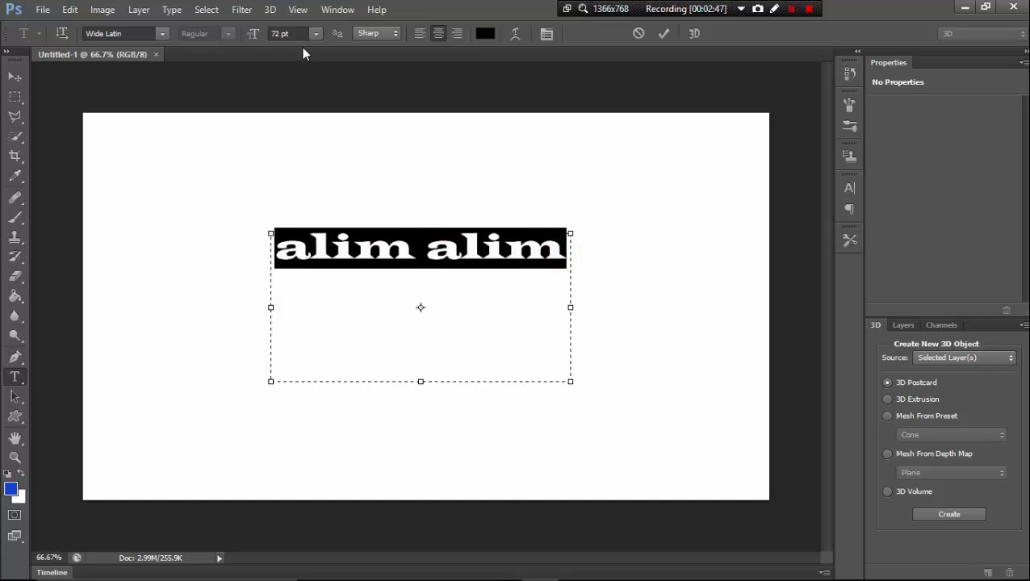
left_click(315, 34)
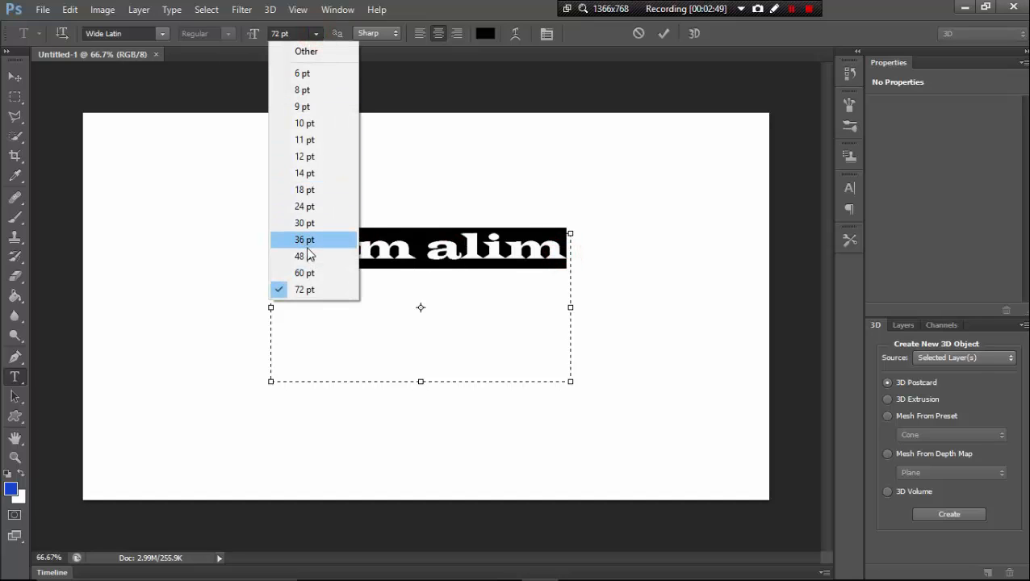
left_click(305, 256)
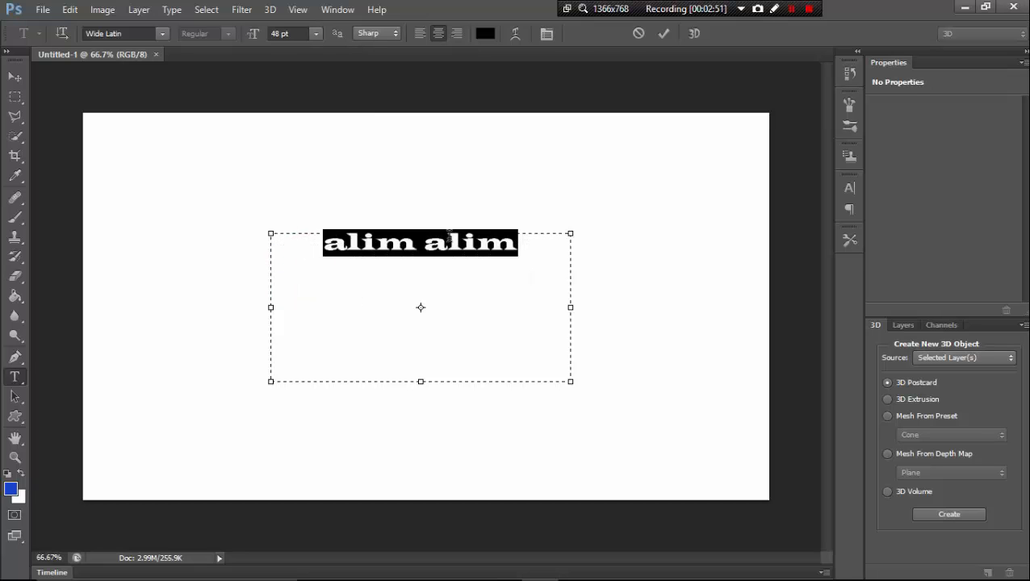
Step: Set the font size of the whole text line to 60 pt
left_click_drag(542, 240, 305, 266)
left_click(315, 33)
left_click(323, 266)
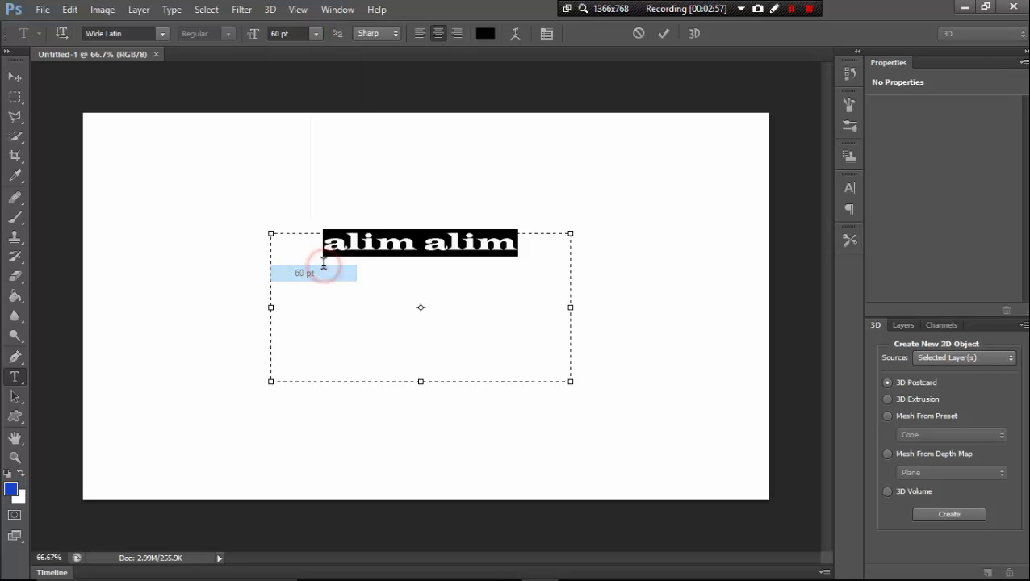
left_click(489, 245)
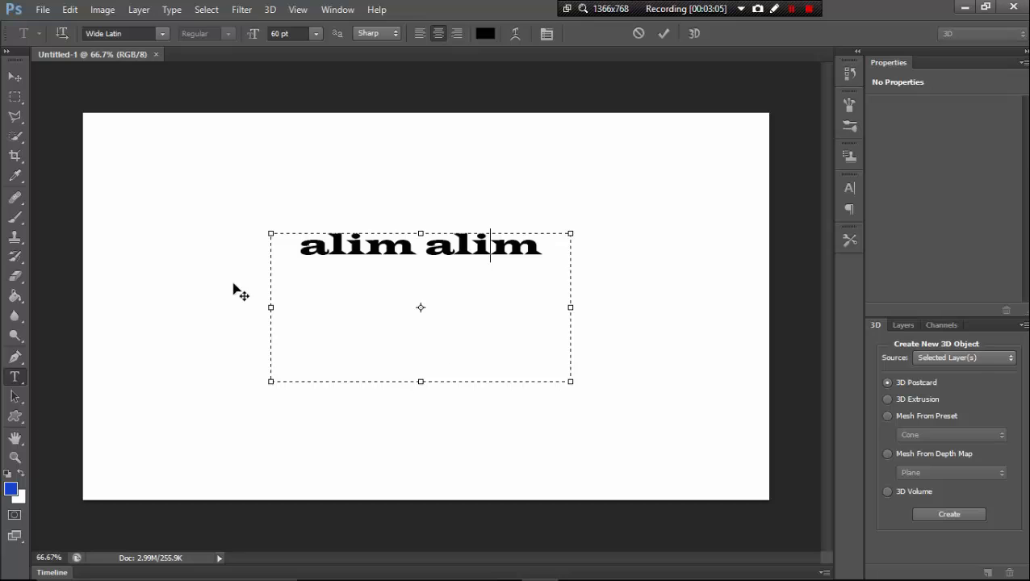
Step: Open the Warp Text settings for the horizontal text line and choose the Arc style
left_click(517, 35)
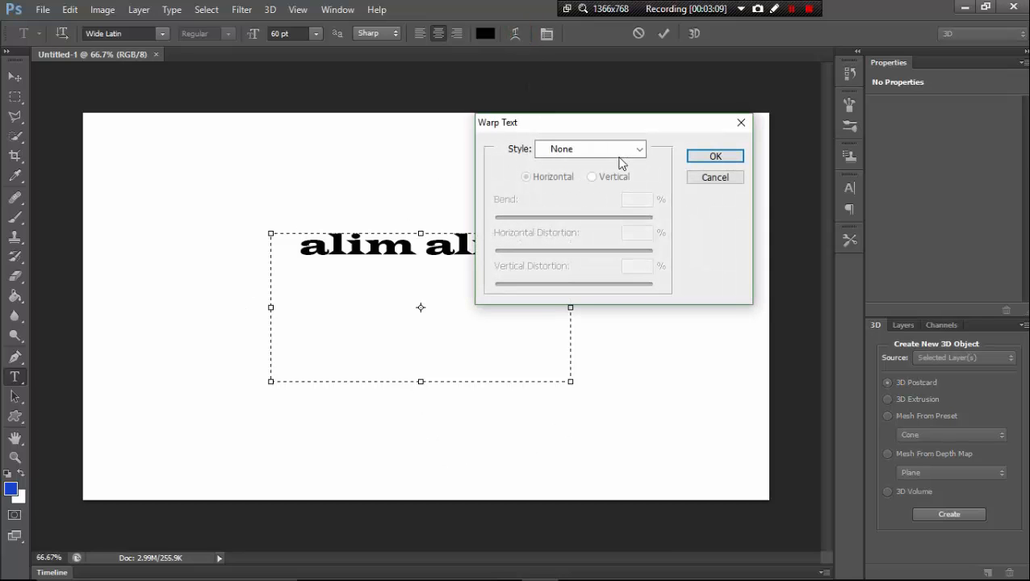
left_click(626, 149)
left_click(575, 193)
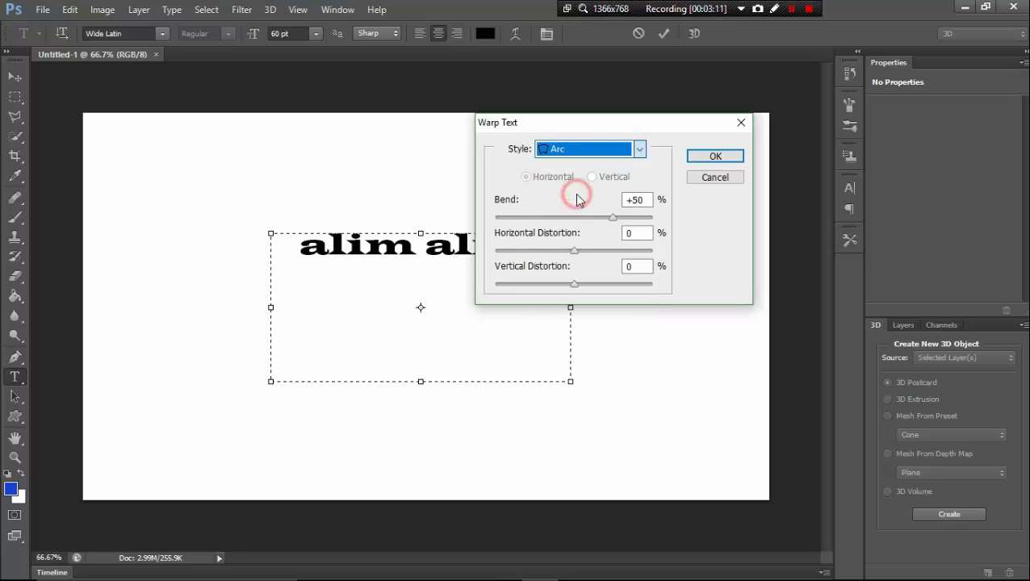
Step: Try the Arc Upper, Shell Upper, Flag, Fish and Squeeze warp styles on the text line
left_click(620, 148)
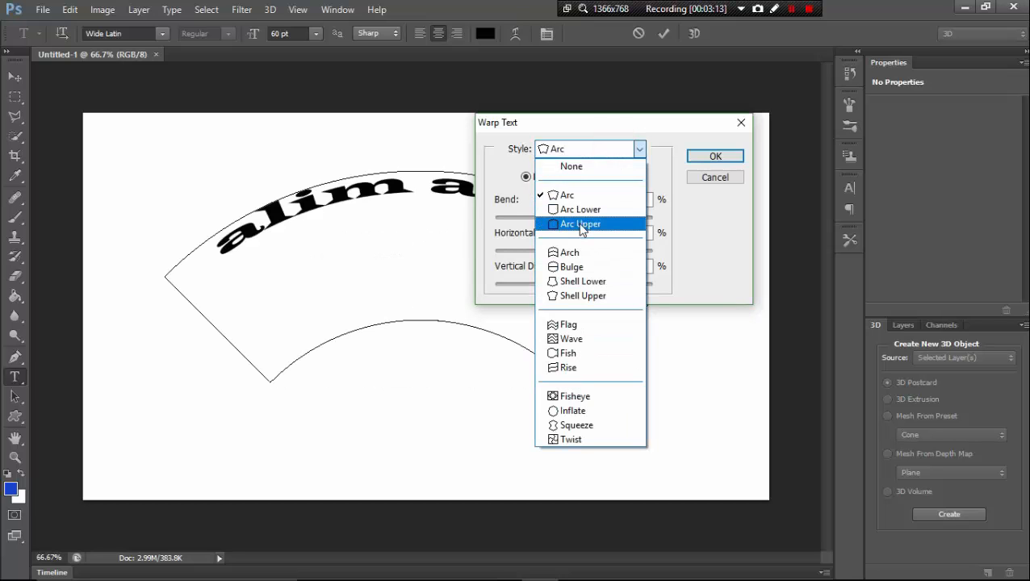
left_click(581, 225)
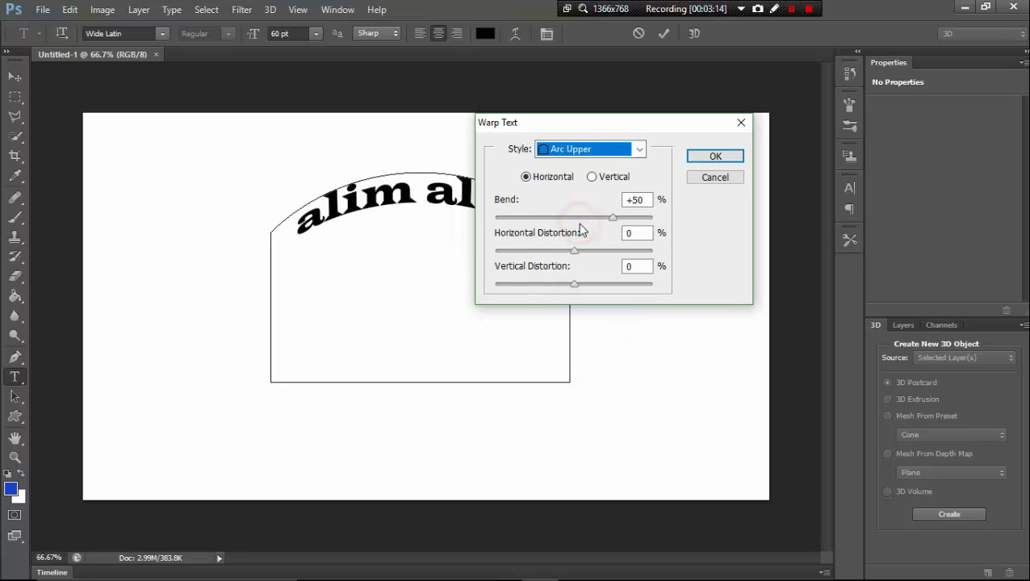
left_click(638, 150)
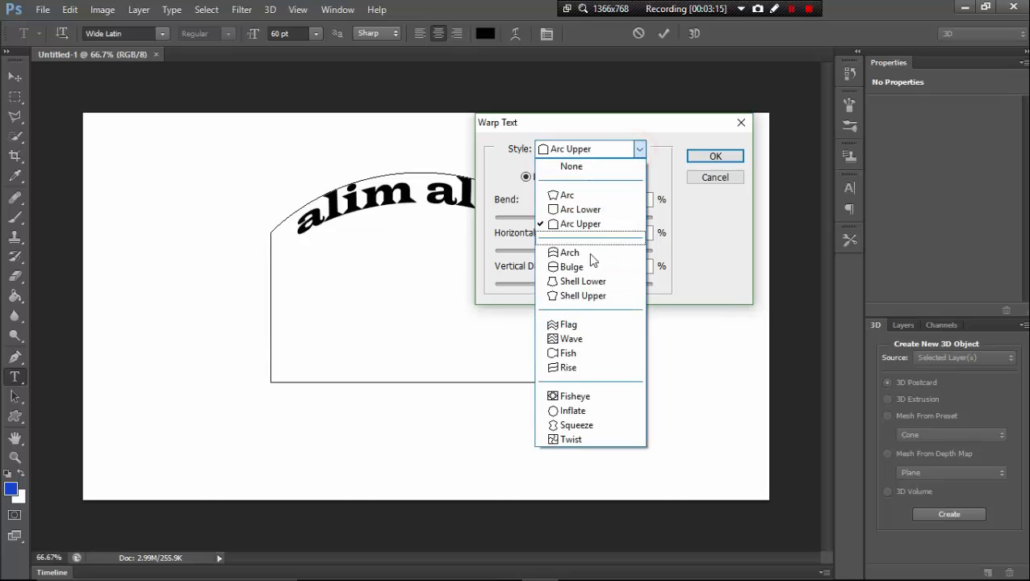
left_click(581, 295)
left_click(623, 148)
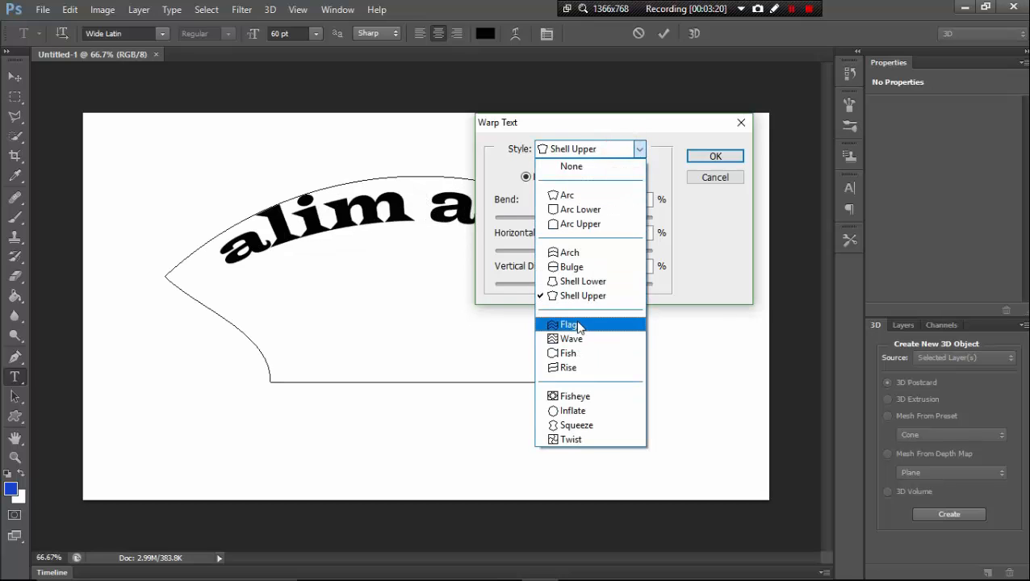
left_click(578, 326)
left_click(637, 148)
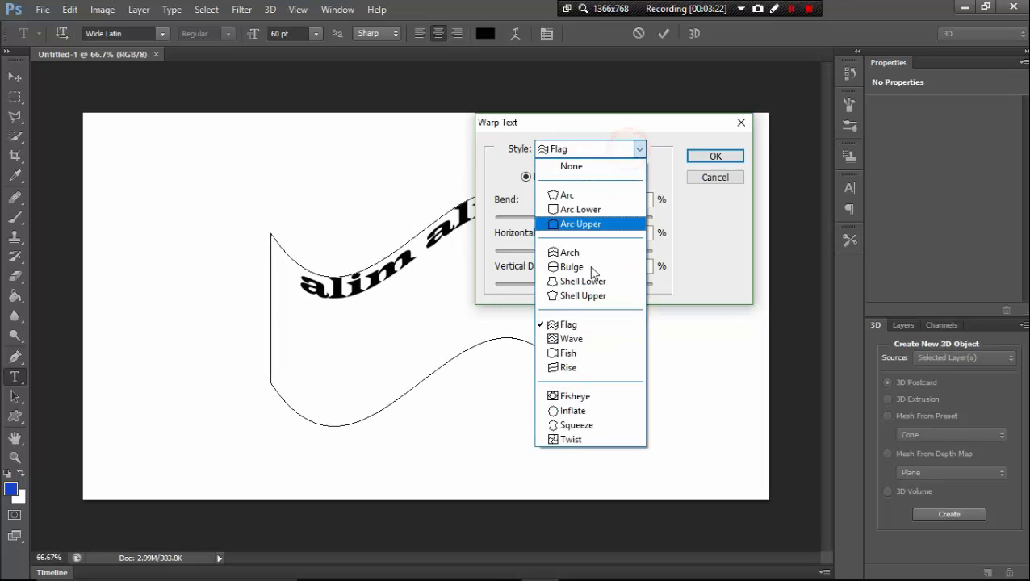
left_click(572, 355)
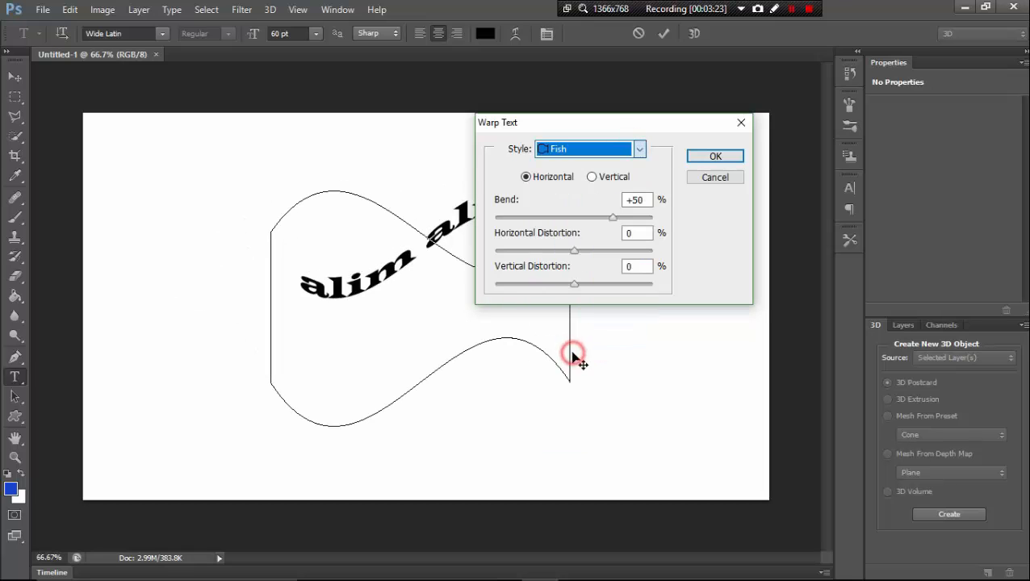
left_click(617, 154)
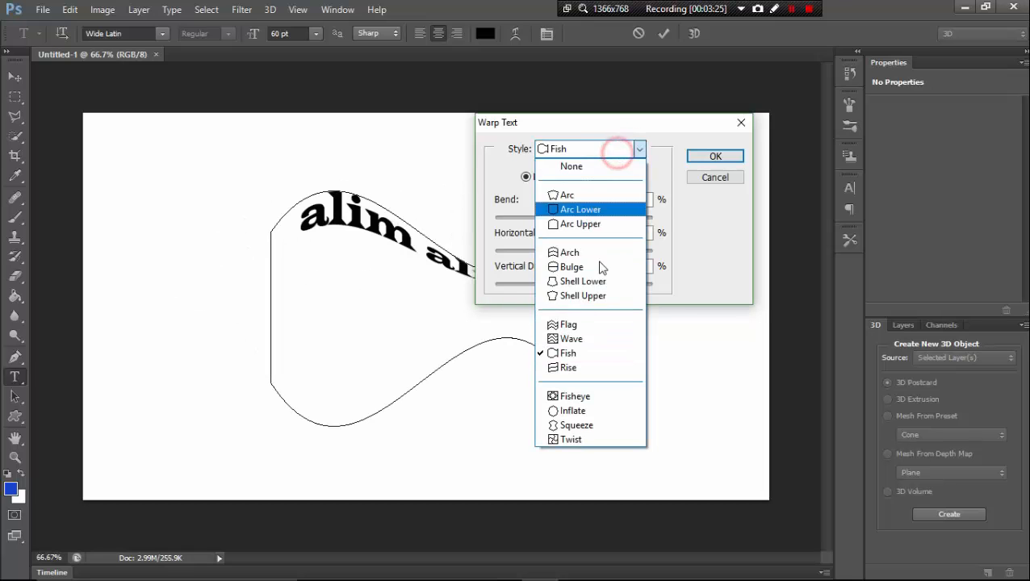
left_click(590, 426)
Step: Set the warp style back to Arc with a +50% horizontal bend, apply it and commit the text
left_click(614, 161)
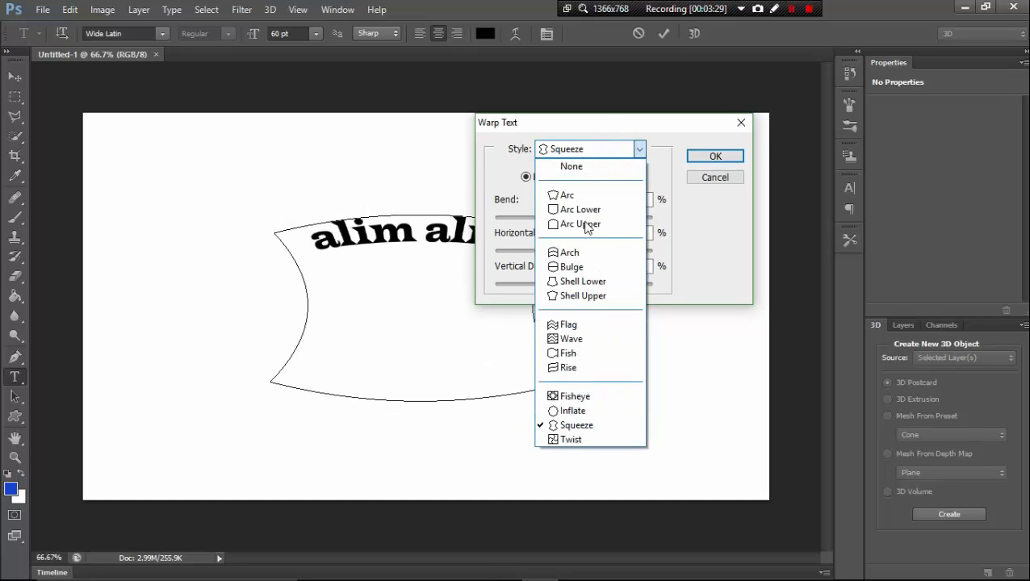
left_click(587, 195)
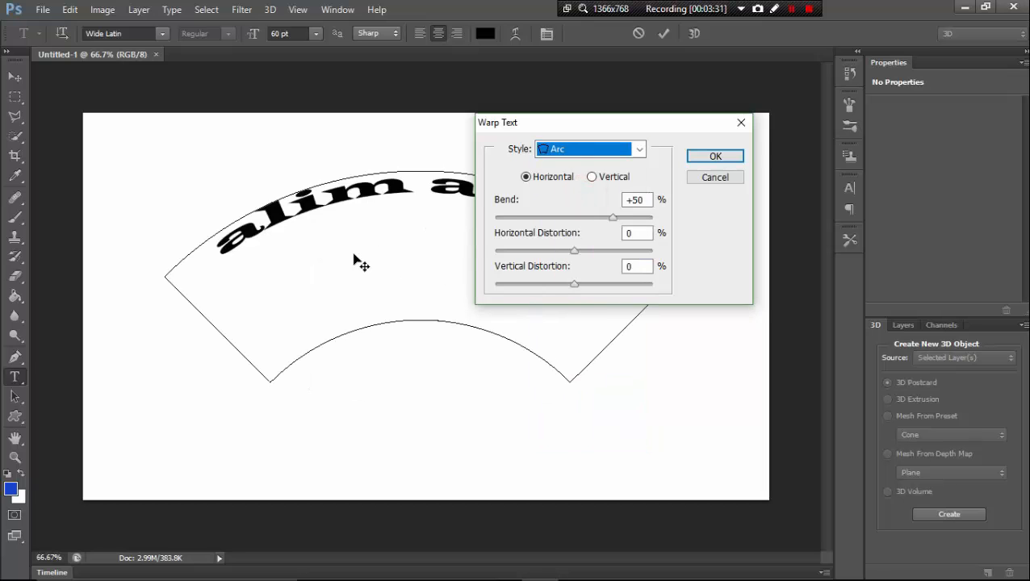
left_click(719, 162)
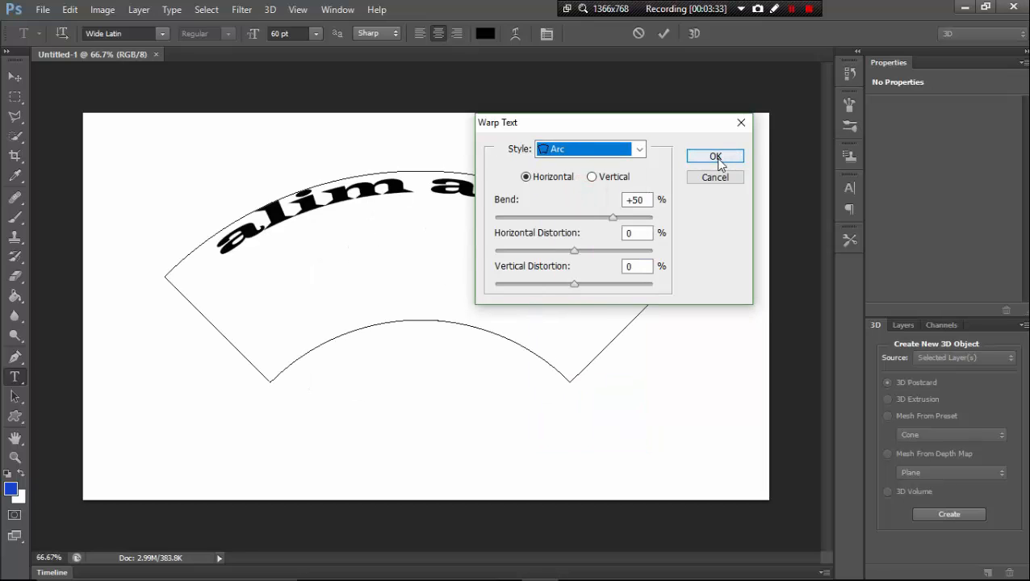
left_click(717, 159)
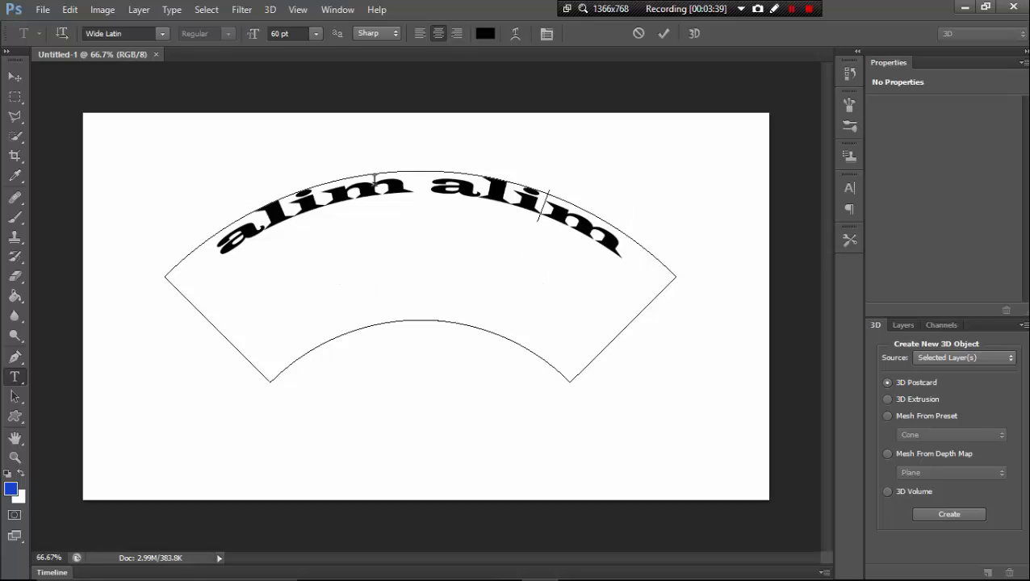
left_click(663, 34)
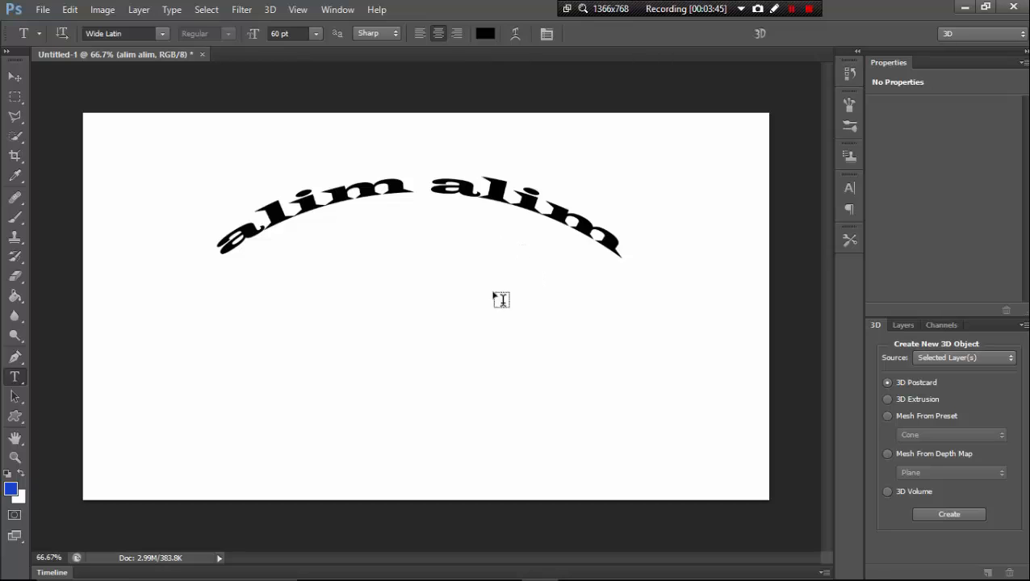
Step: Draw a wide text box below the arched text with the Vertical Type tool
right_click(9, 381)
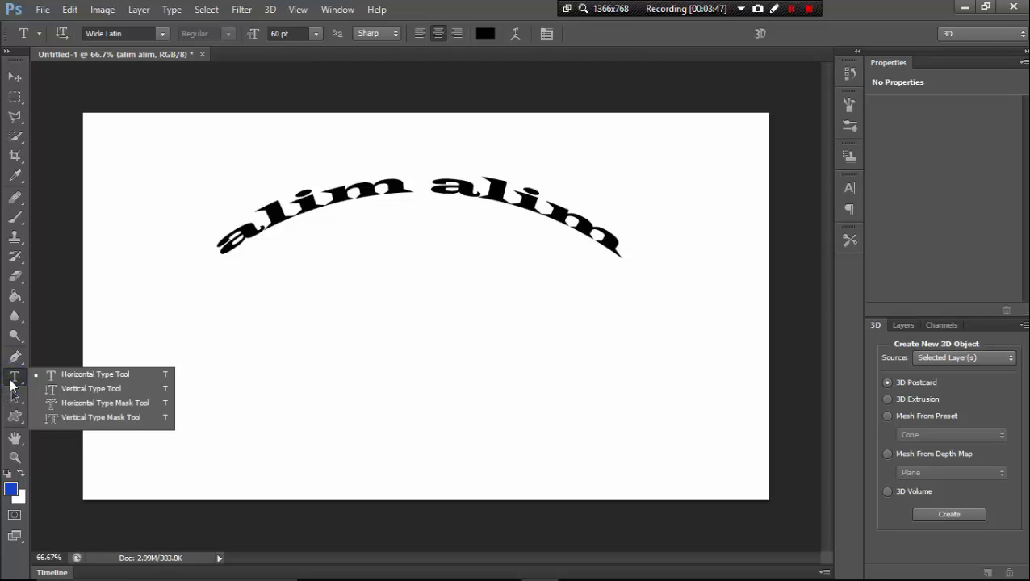
left_click(108, 386)
left_click(218, 299)
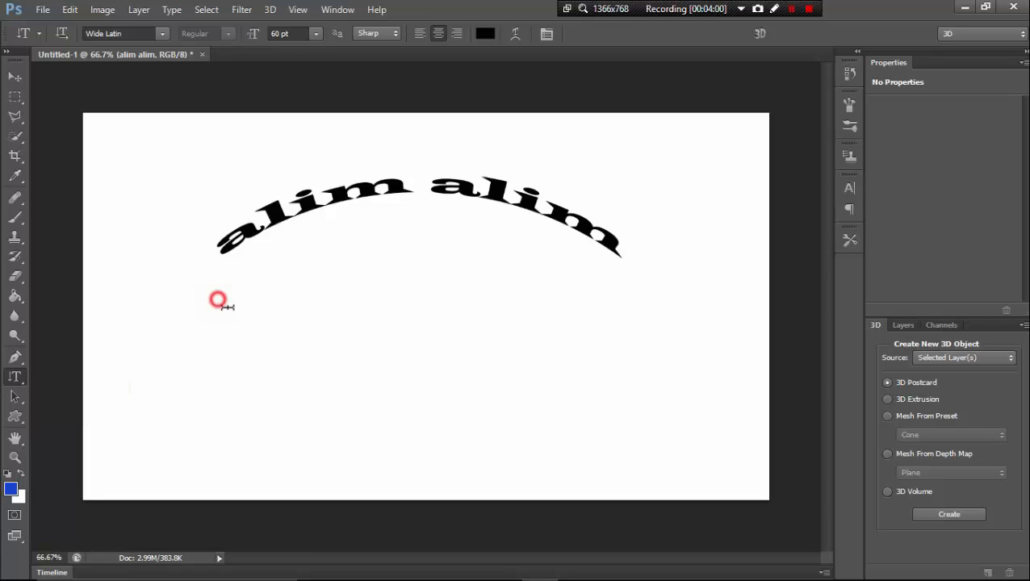
left_click_drag(218, 300, 676, 469)
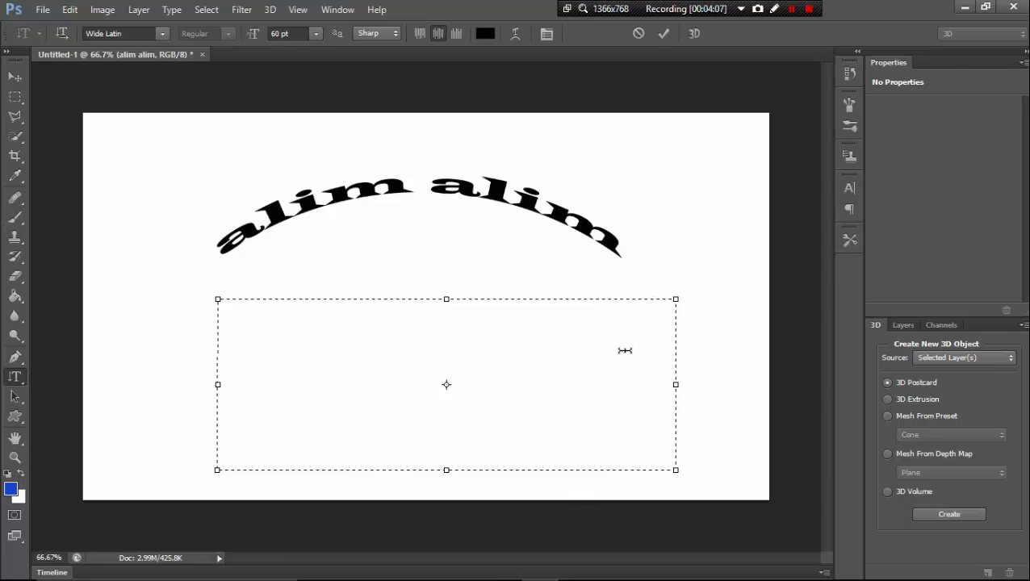
Step: Enter "alid aslidsa lsaidfs saiewiokls dsliejdflska sliekldsklaikld" in the vertical text box and commit it
type("alid")
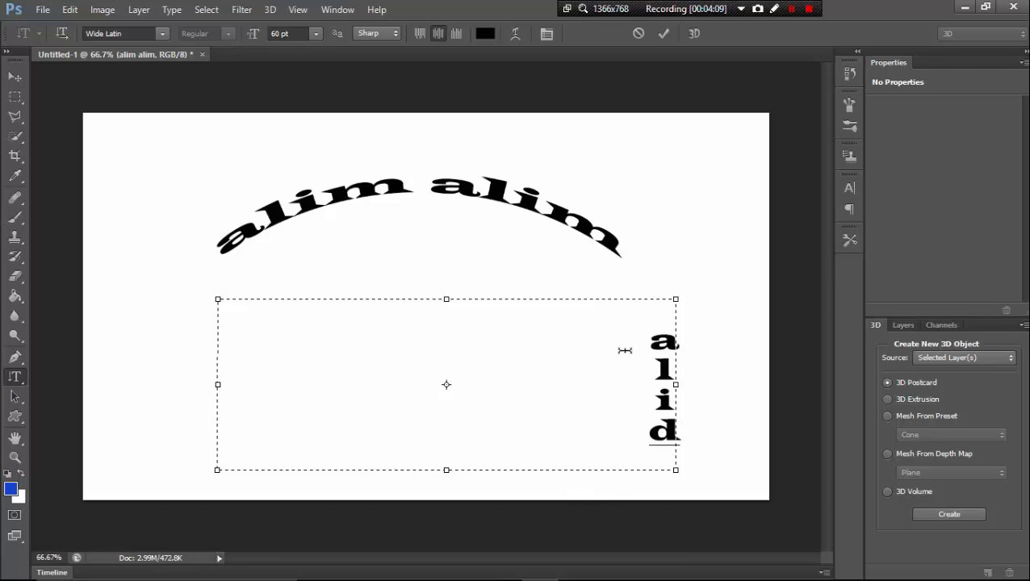
type(" aslid sa lsai ")
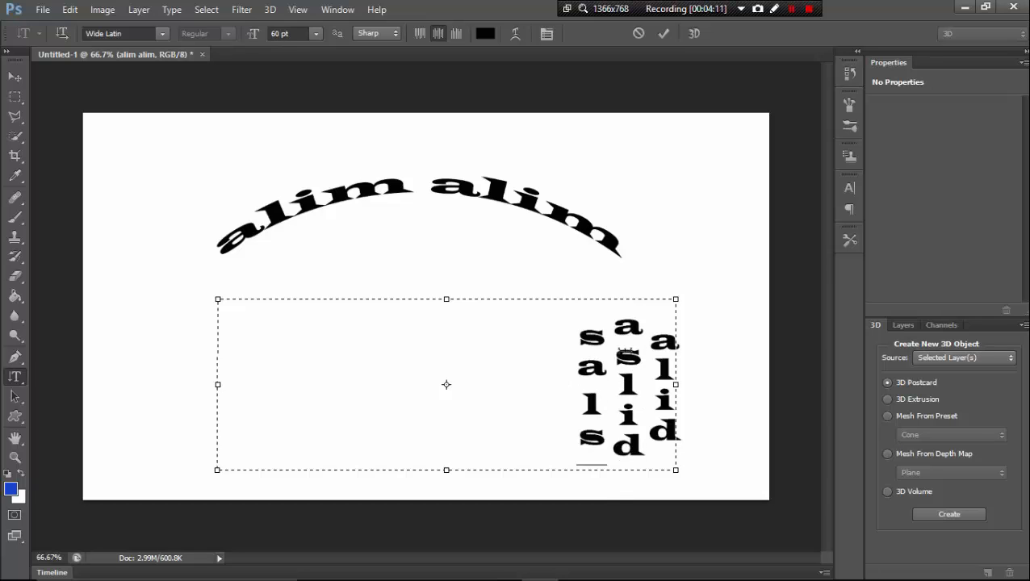
type("d fs saiew iokls ")
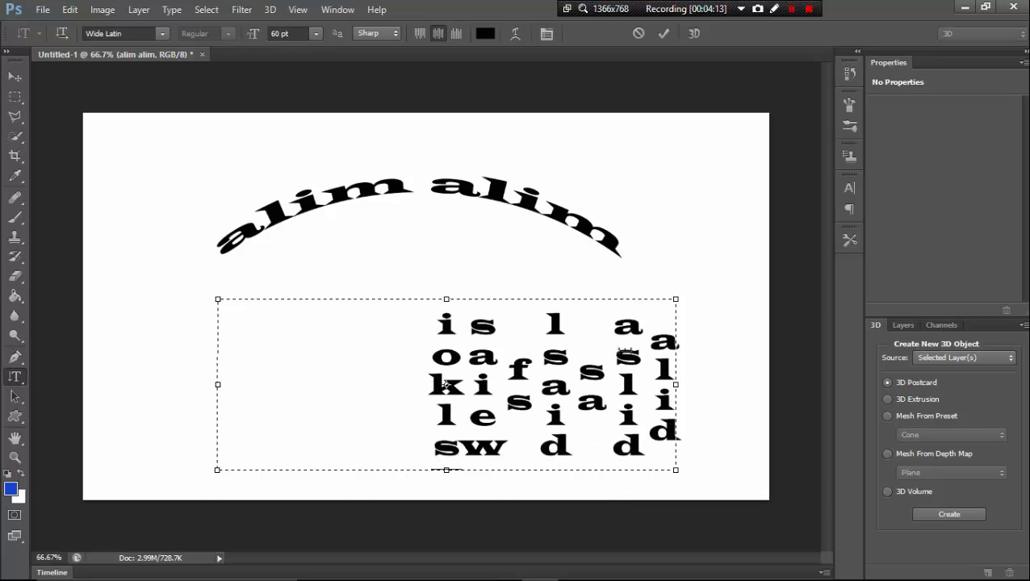
type("dslie jdfls ka")
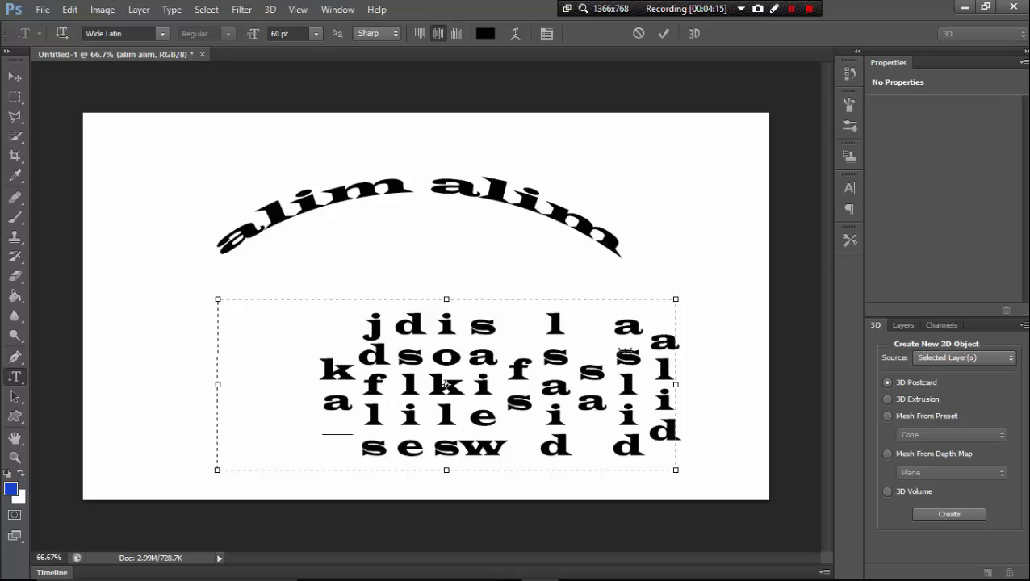
type(" sliek ldskl aikld")
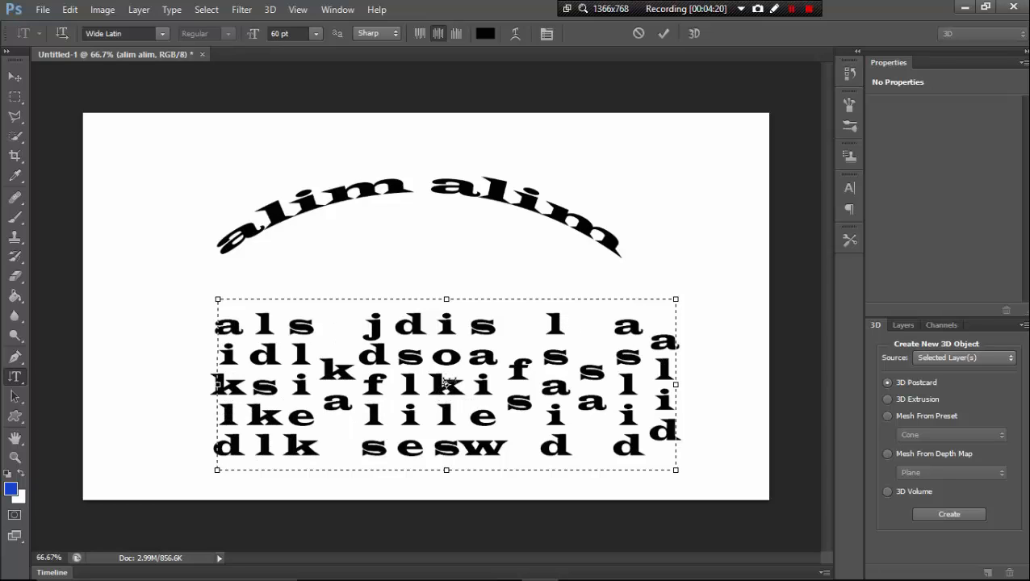
left_click(663, 35)
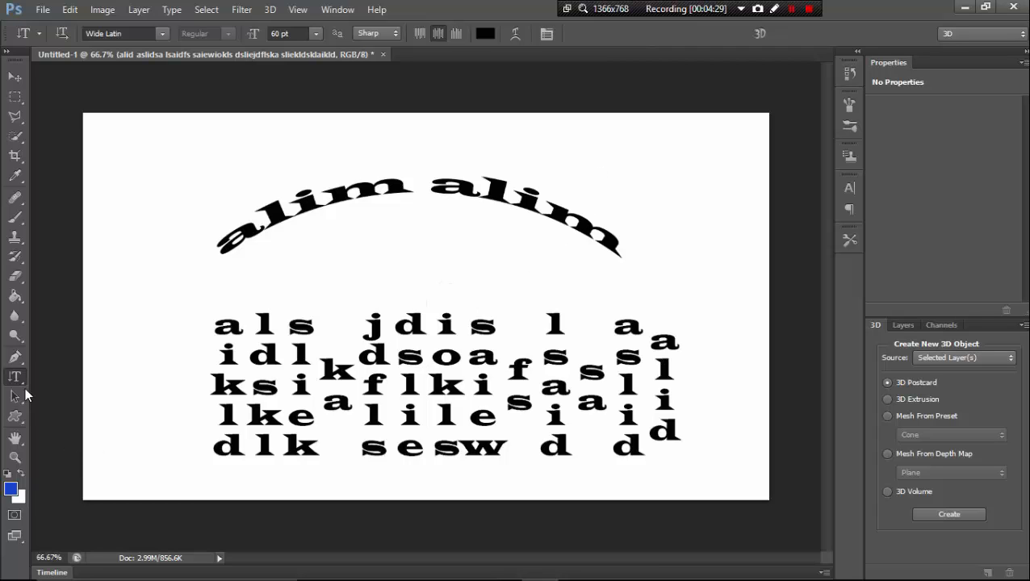
Step: Try to draw a Horizontal Type Mask box over the arched text, and shift the arched text slightly up and right
right_click(14, 376)
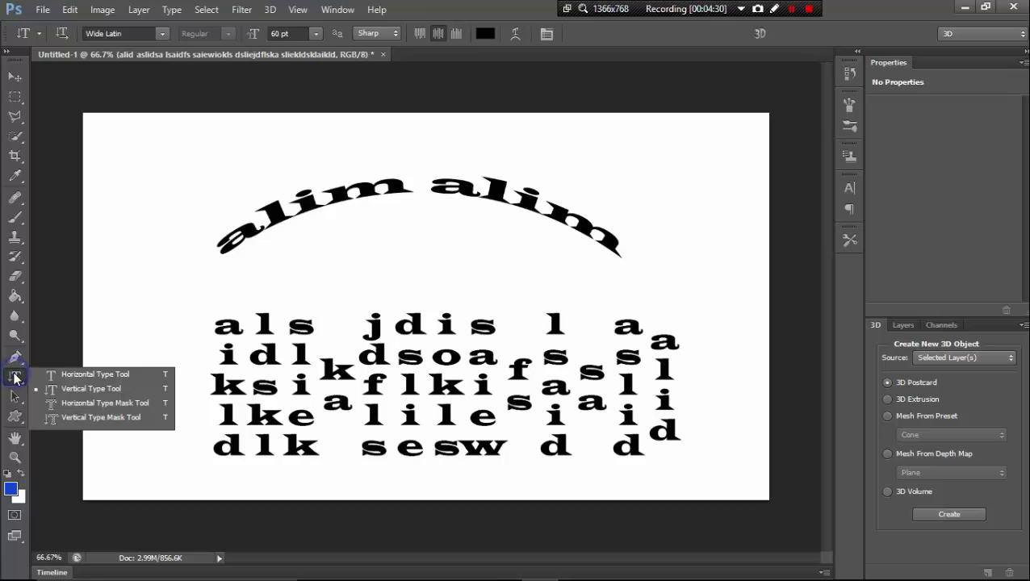
left_click(63, 403)
left_click_drag(269, 240, 479, 260)
left_click(484, 264)
mouse_move(174, 186)
left_mouse_down()
mouse_move(279, 243)
mouse_move(196, 183)
mouse_move(179, 183)
left_mouse_up()
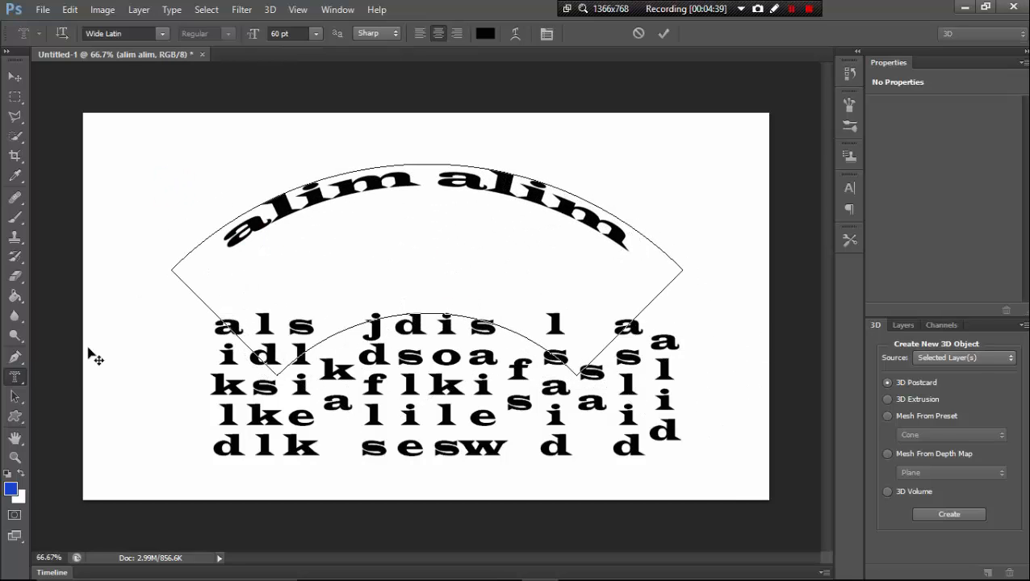
Step: Reselect the Horizontal Type Mask tool and move the arched text further up, away from the vertical text
left_click(15, 377)
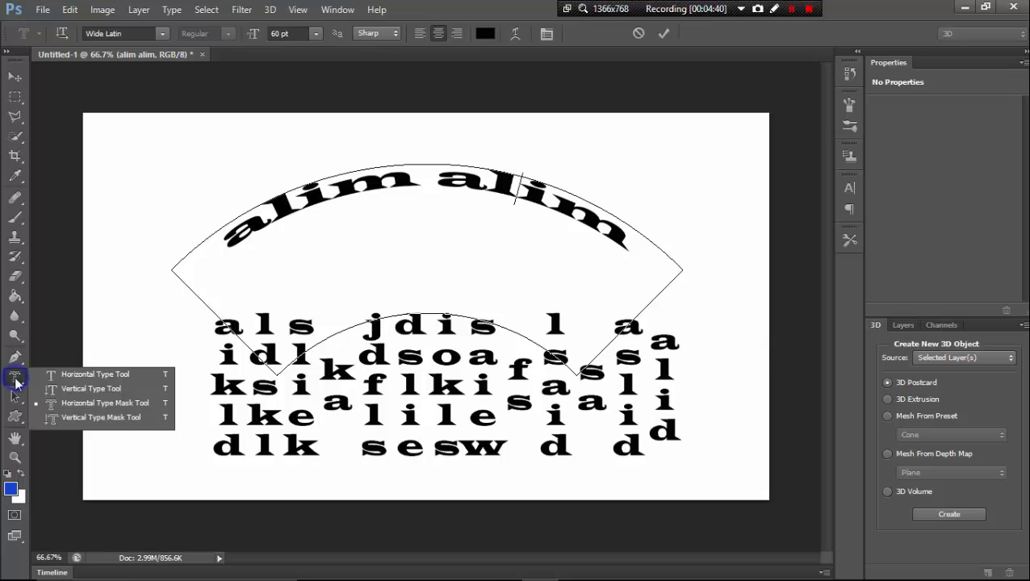
left_click(87, 402)
left_click_drag(162, 362, 161, 337)
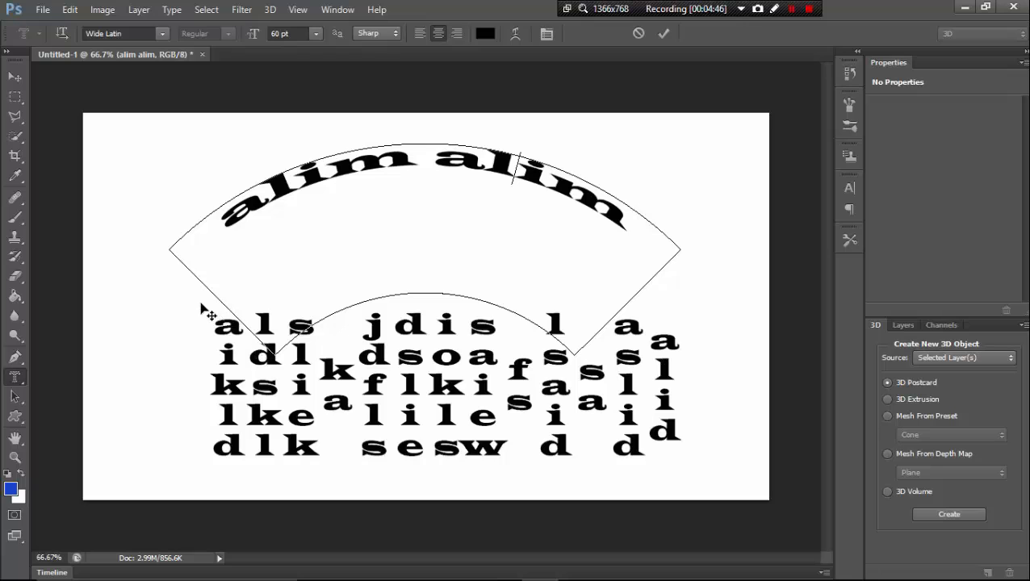
Step: Draw a wide Vertical Type Mask box in the gap between the arched text and the vertical text
left_click(18, 382)
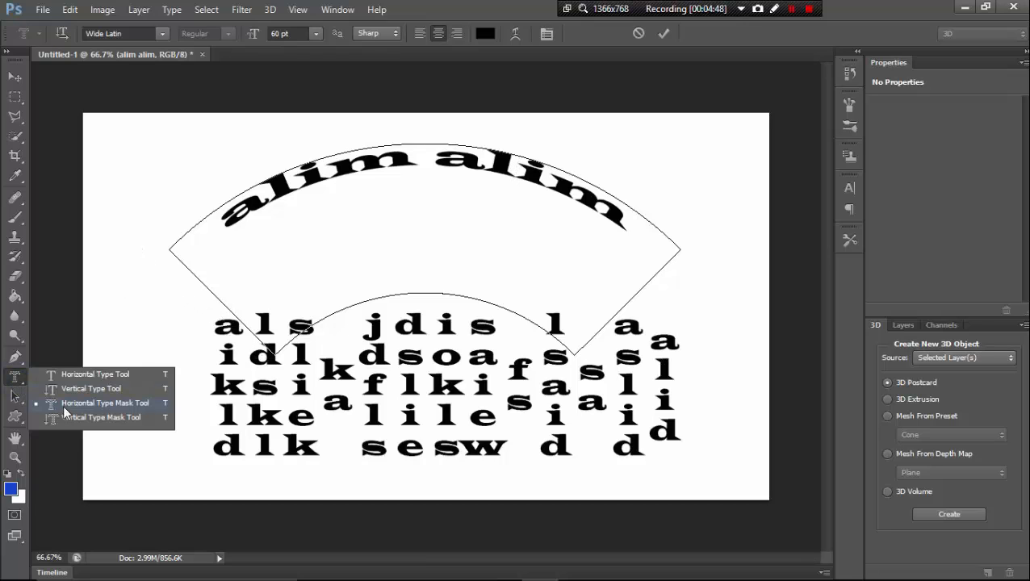
left_click(70, 418)
left_click_drag(122, 307, 683, 222)
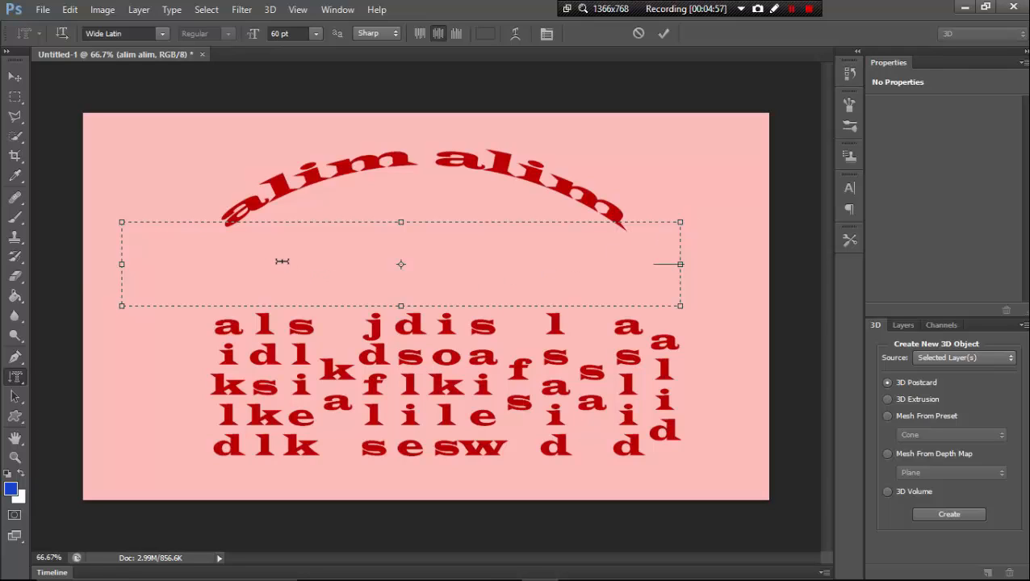
Step: Fill the mask box with the vertical text "askdisadskldskiekliejdsiewlkie" and commit it as a selection
type("ika")
key("Return")
type("sdsadskldskiekliejds")
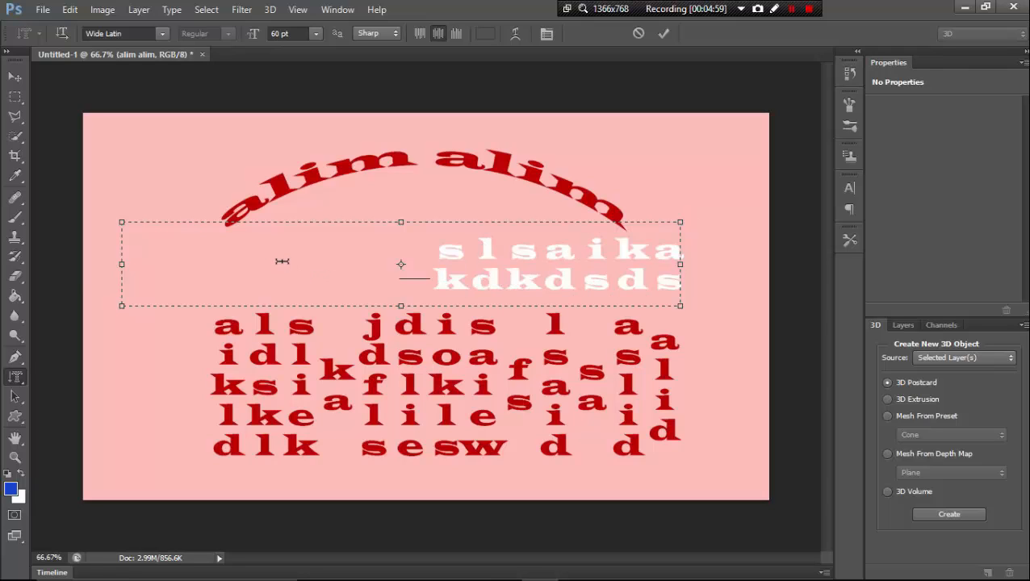
type("iewlkie")
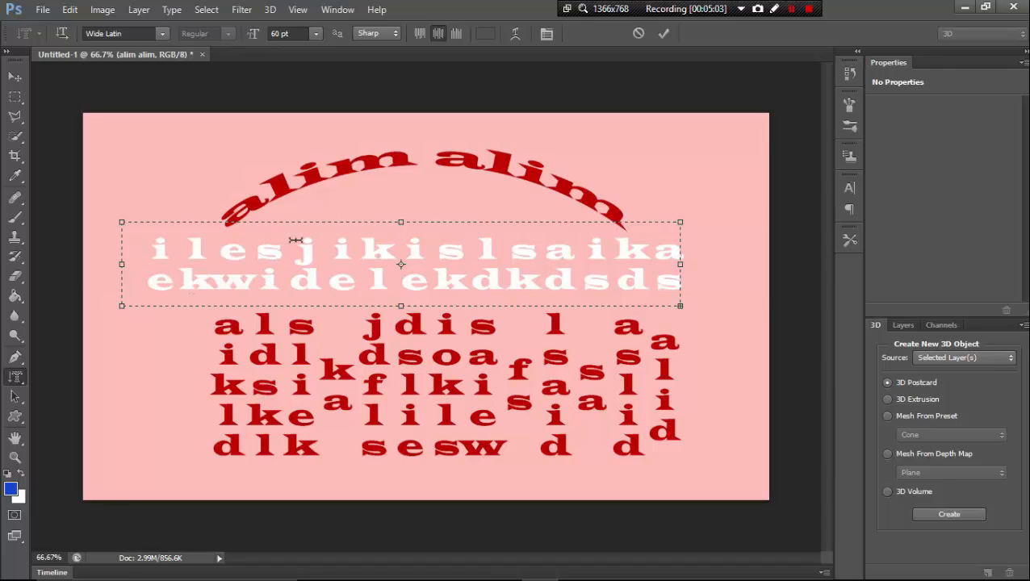
left_click(661, 37)
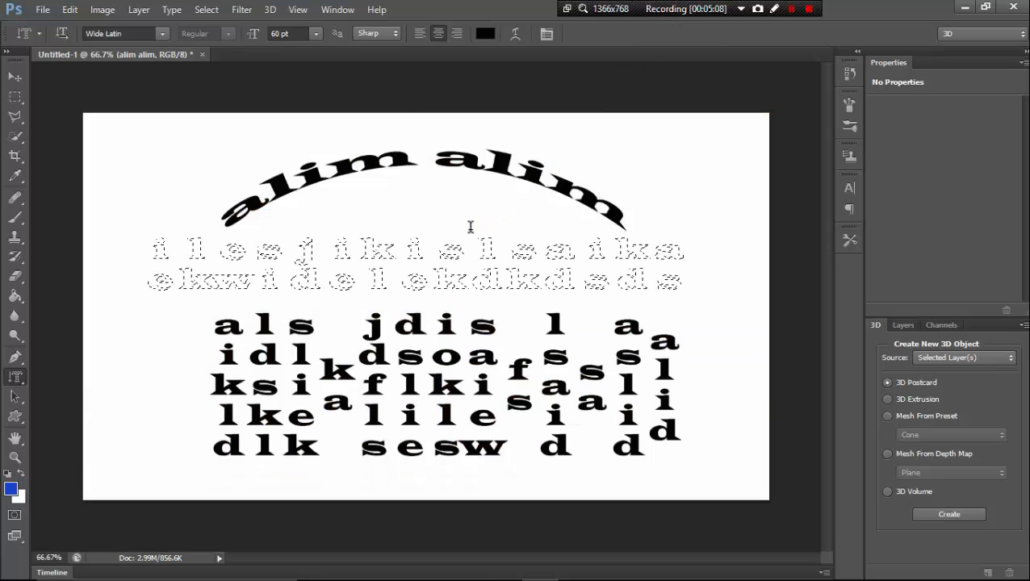
Step: Fill the letter-shaped selection with the blue foreground colour using the Paint Bucket, rasterizing the type layer
left_click(17, 296)
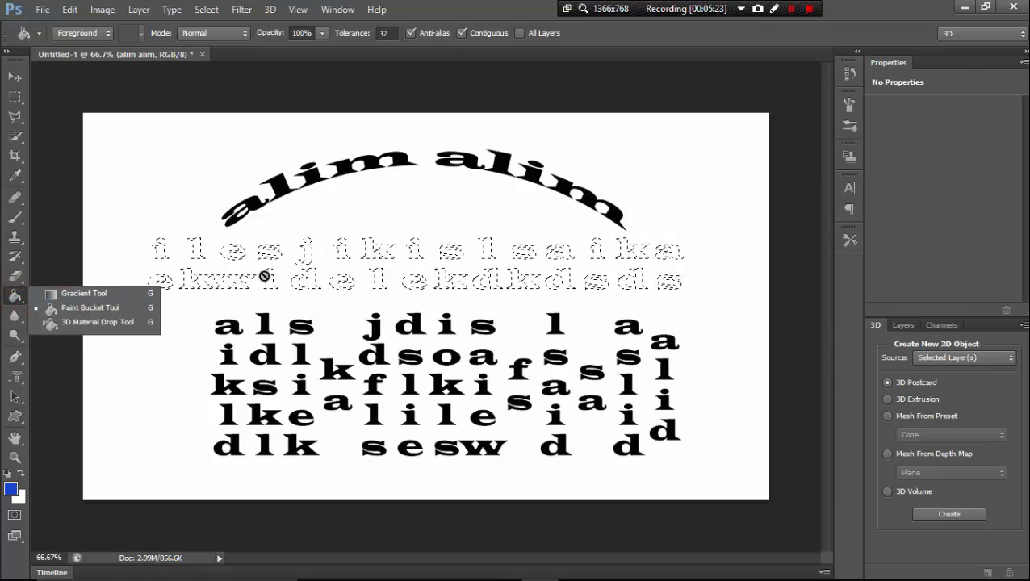
left_click(264, 276)
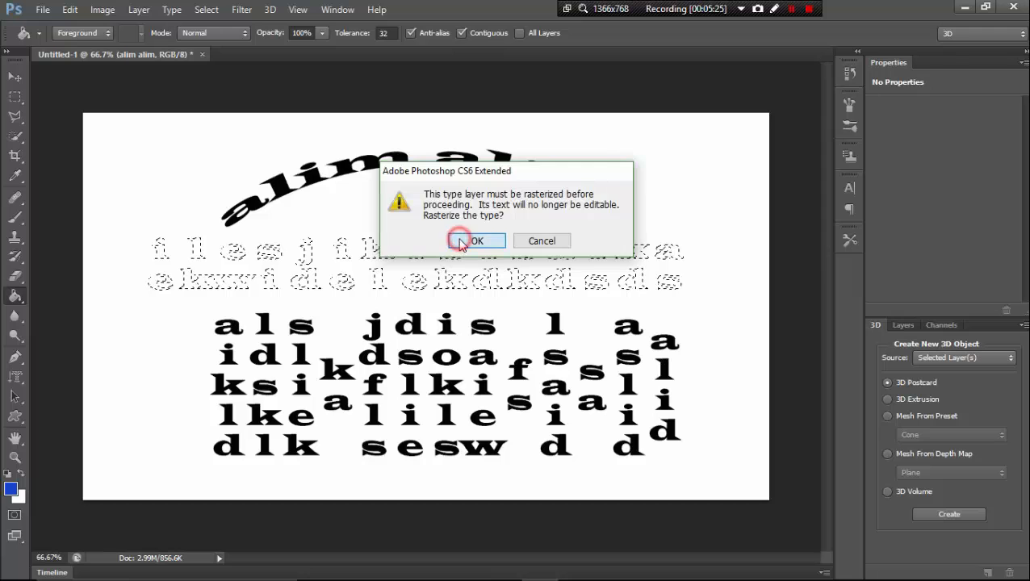
left_click(474, 240)
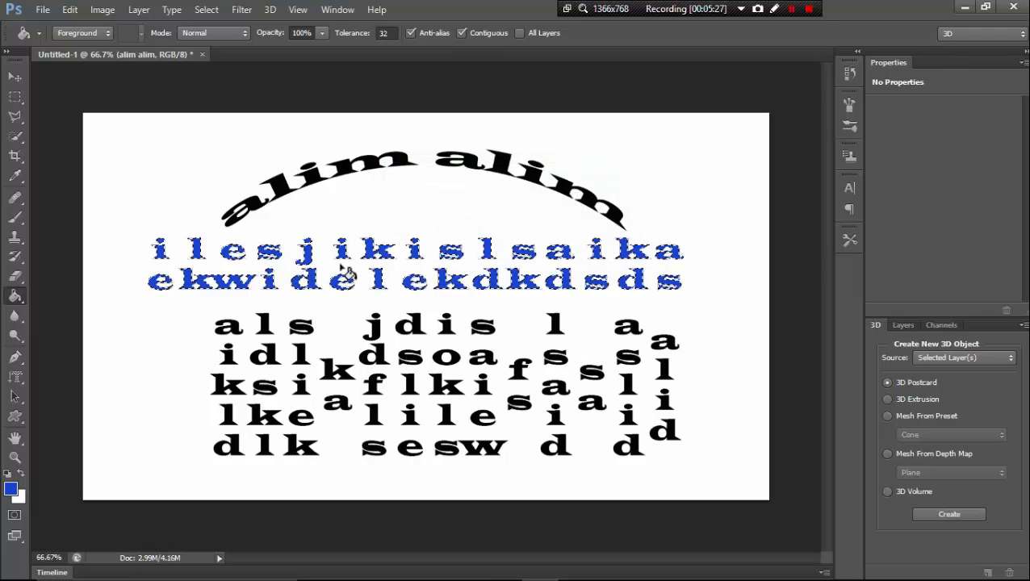
Step: Deselect the blue letter-shaped selection
left_click(201, 10)
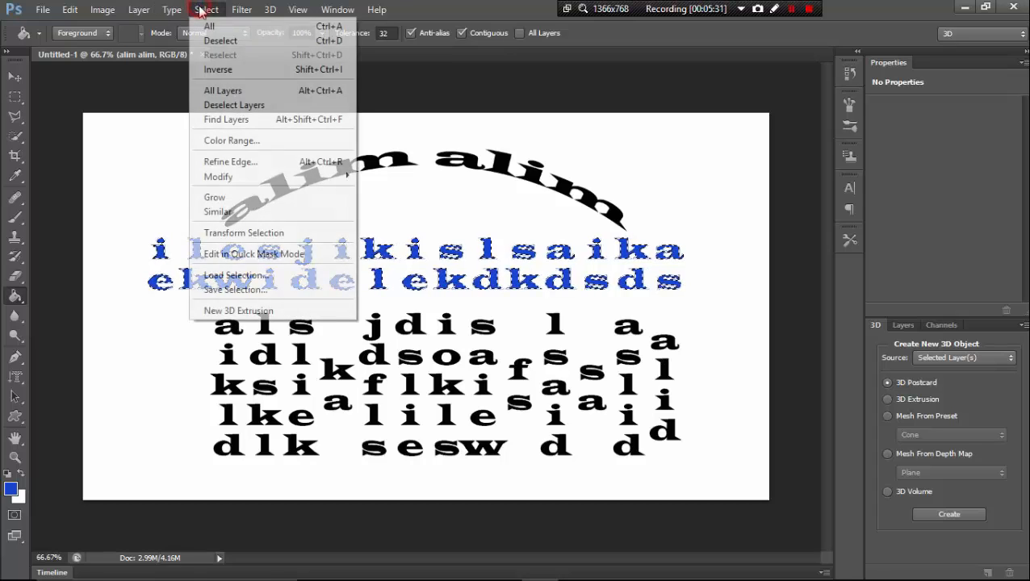
left_click(227, 40)
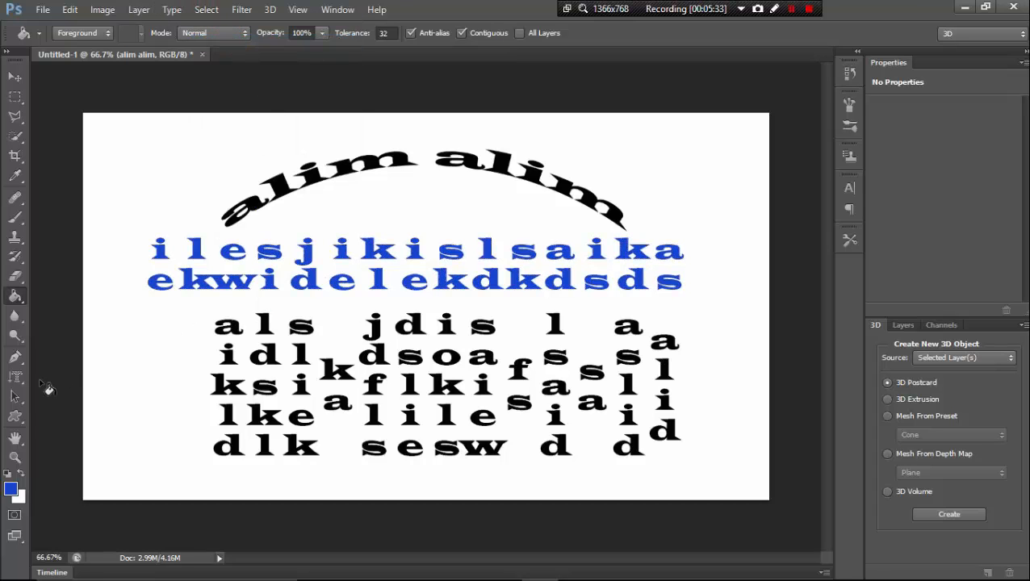
left_click(17, 381)
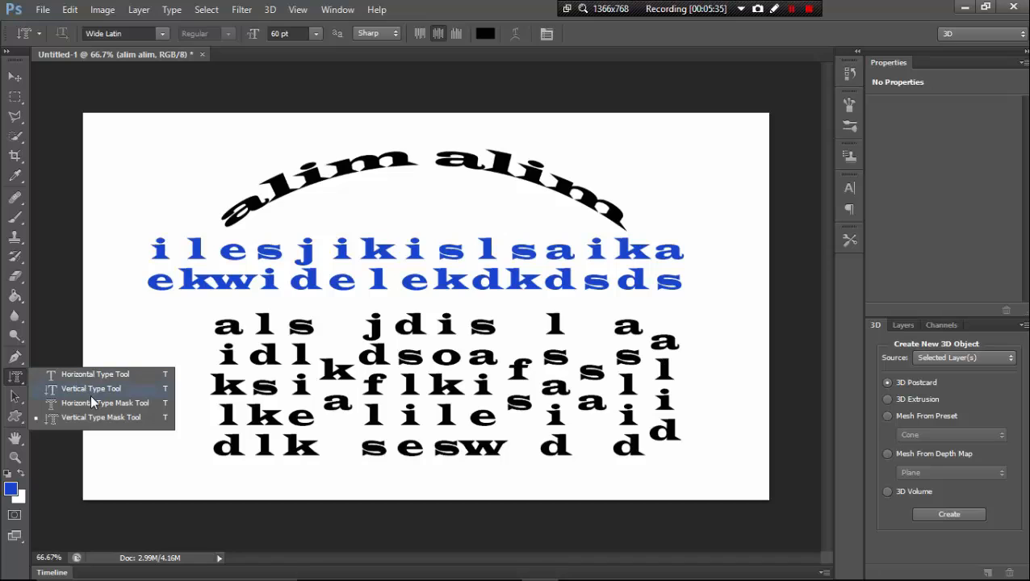
left_click(129, 341)
left_click(128, 340)
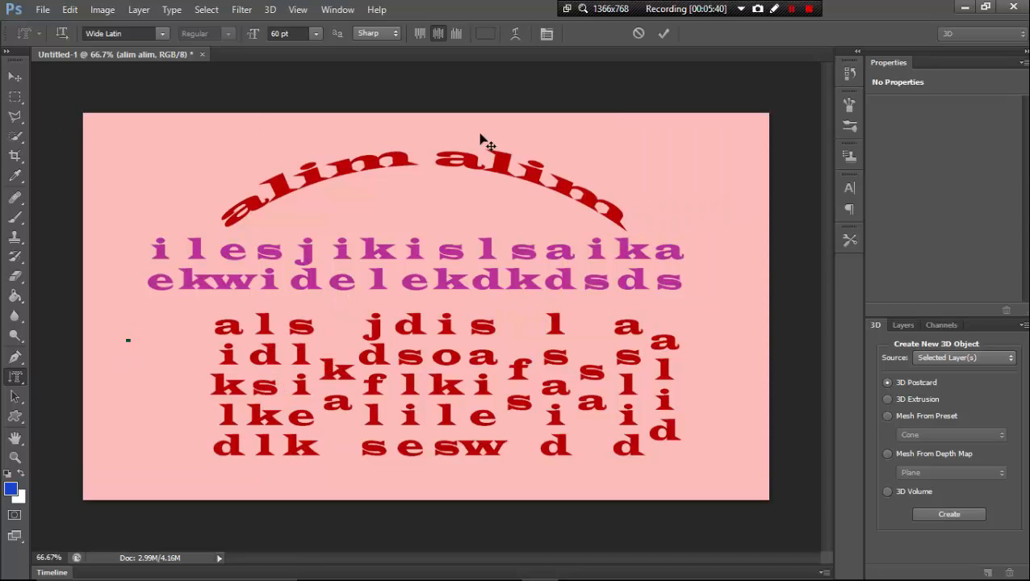
left_click(663, 34)
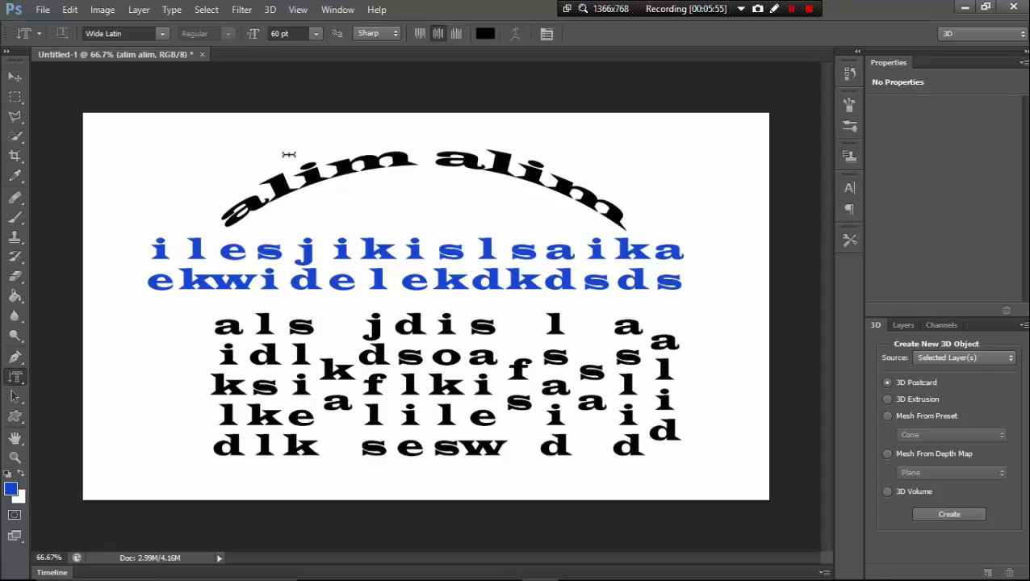
Step: Open the car image toyota_16corollale11a_angularfront_superwhite.png from the image 5 folder
left_click(42, 10)
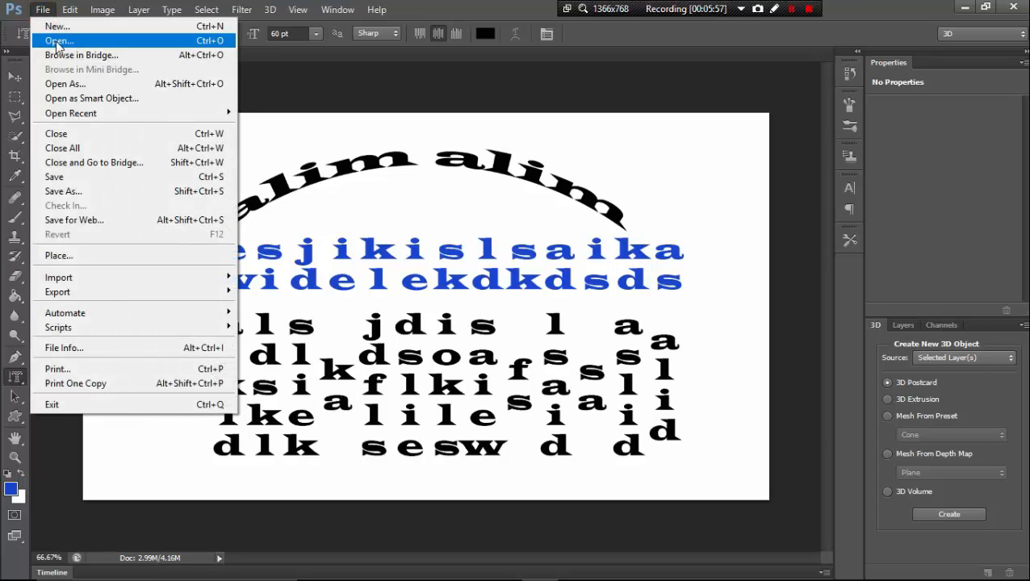
left_click(58, 42)
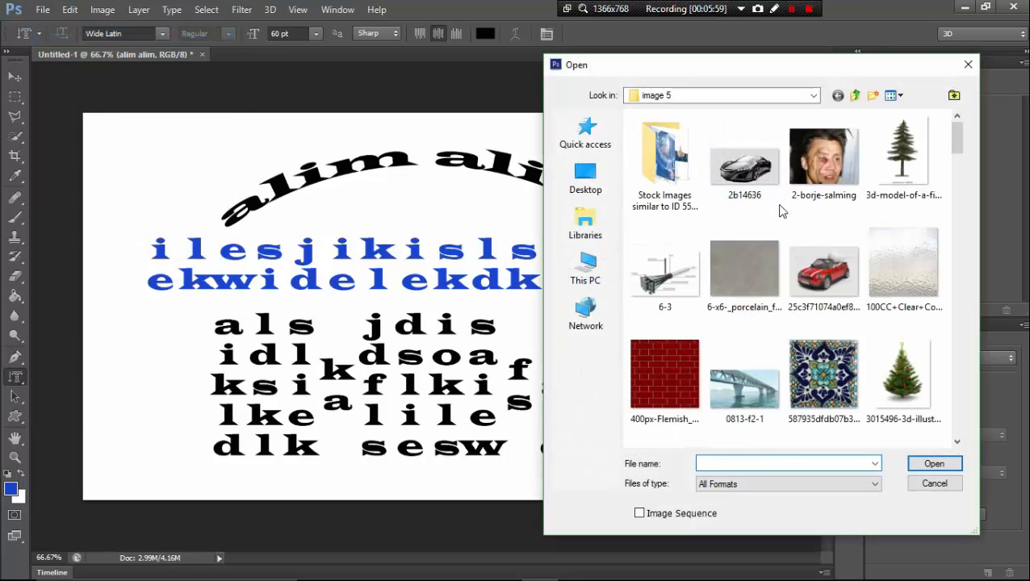
scroll(781, 211, "down", 10)
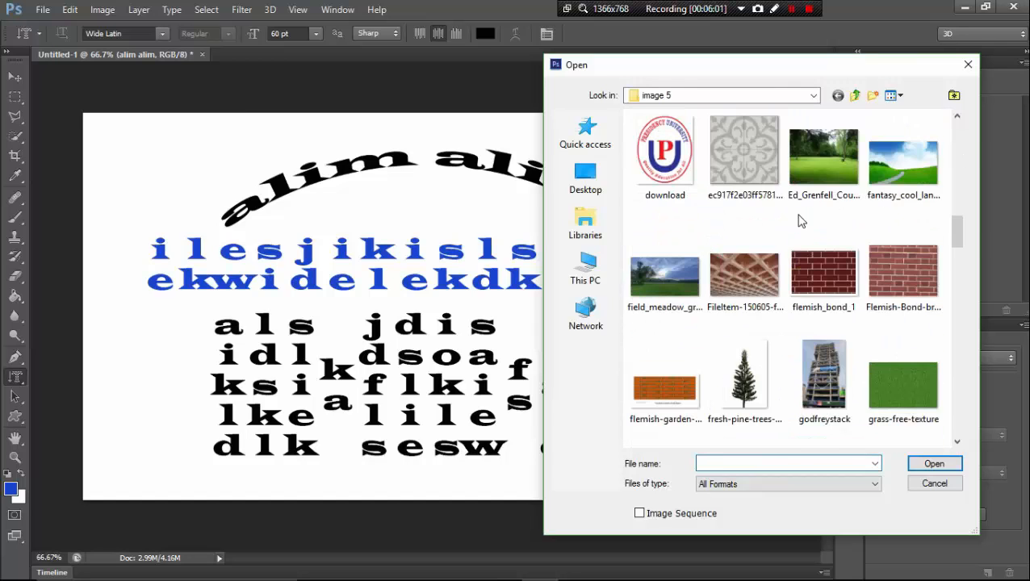
scroll(801, 222, "down", 10)
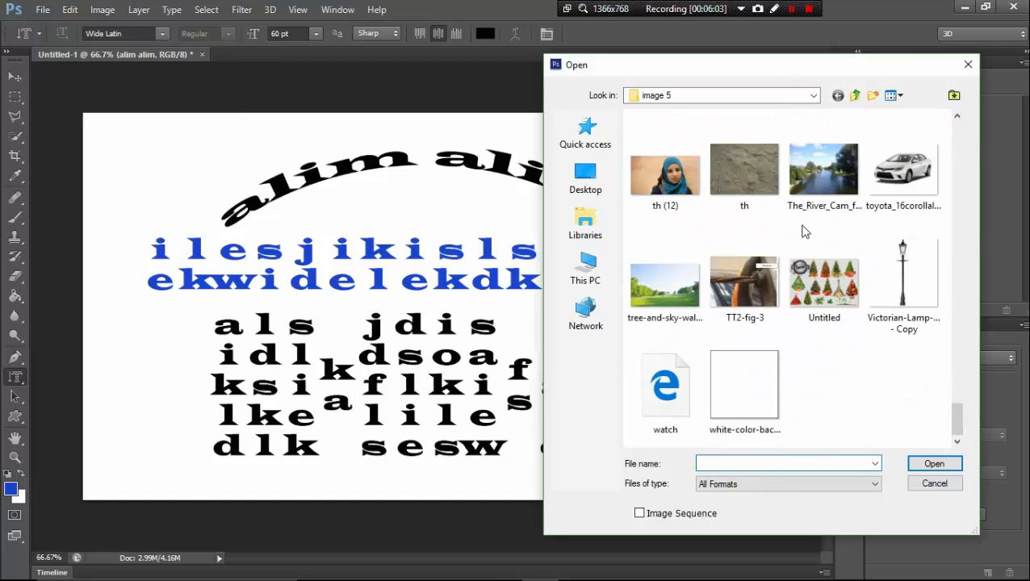
double_click(910, 185)
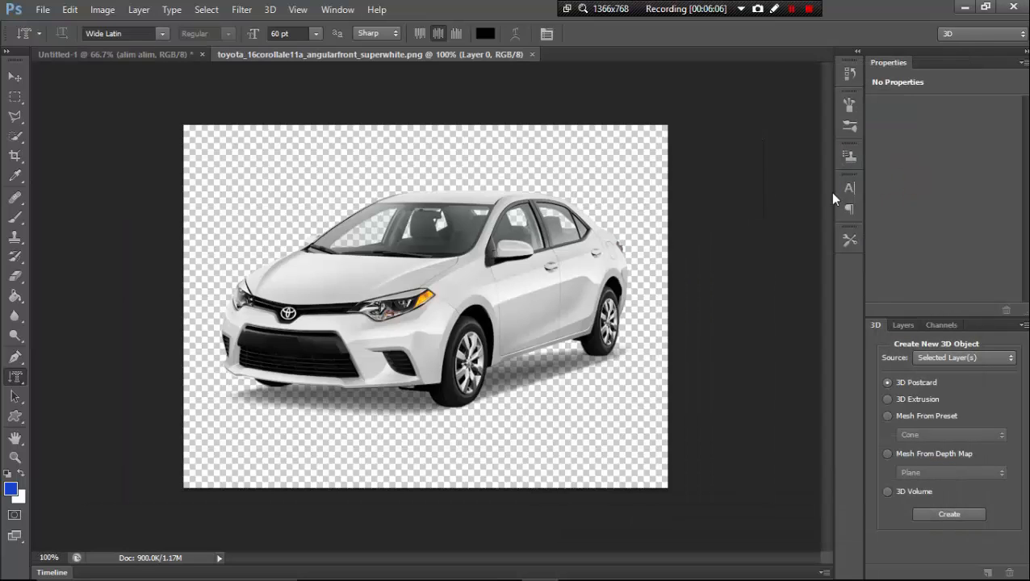
Step: Float the car image in its own window and move it aside to uncover the text document
left_click(176, 56)
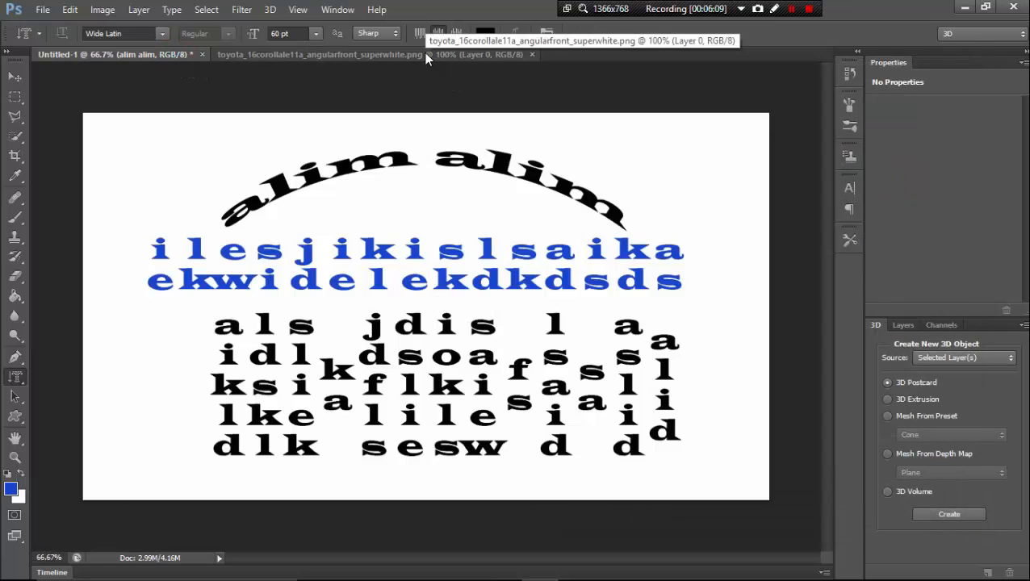
left_click_drag(424, 54, 482, 137)
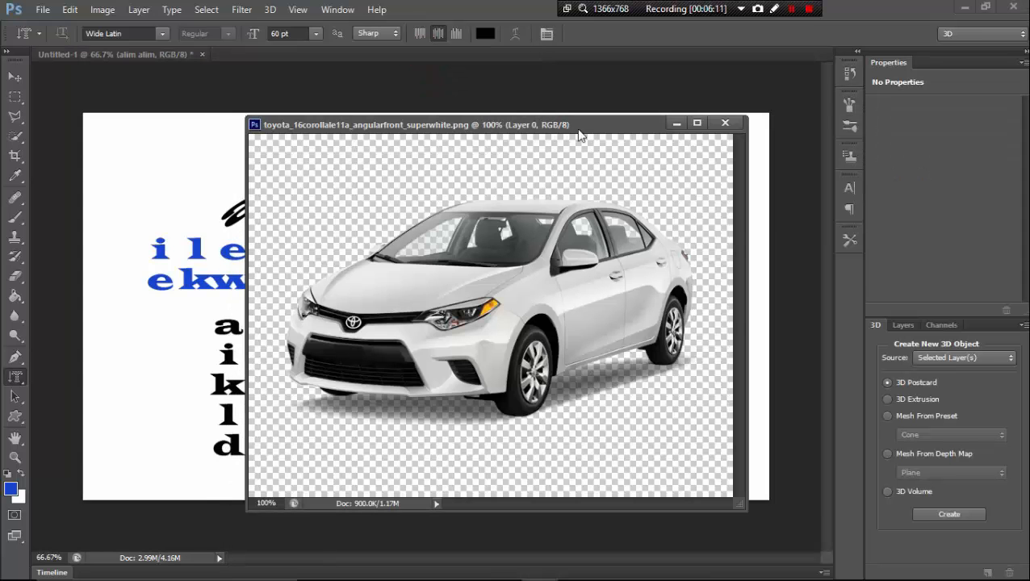
left_click_drag(592, 129, 959, 131)
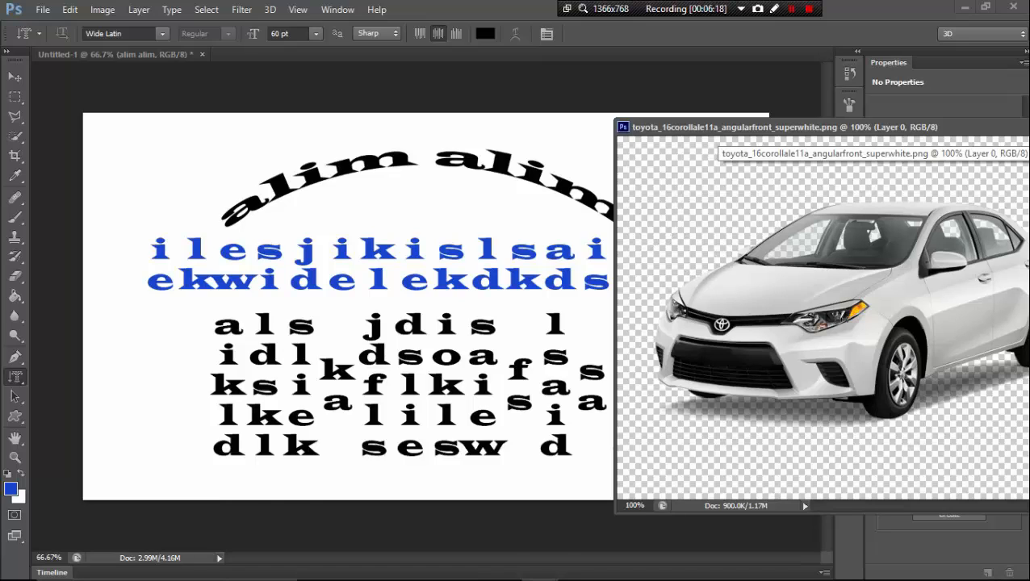
Step: Copy the car into the Untitled-1 document with the Move tool and close the car image's window
left_click(16, 77)
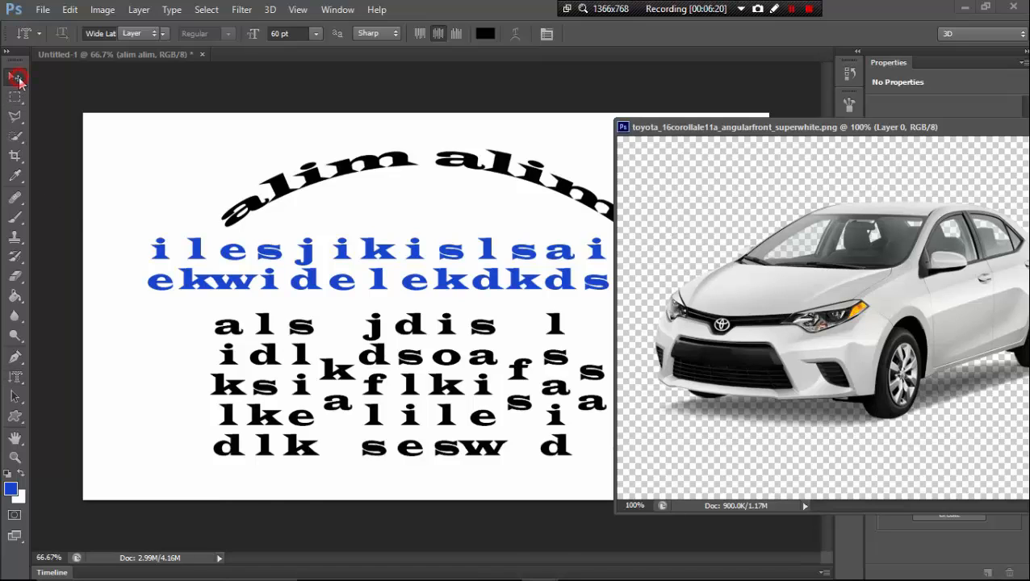
left_click_drag(891, 297, 523, 305)
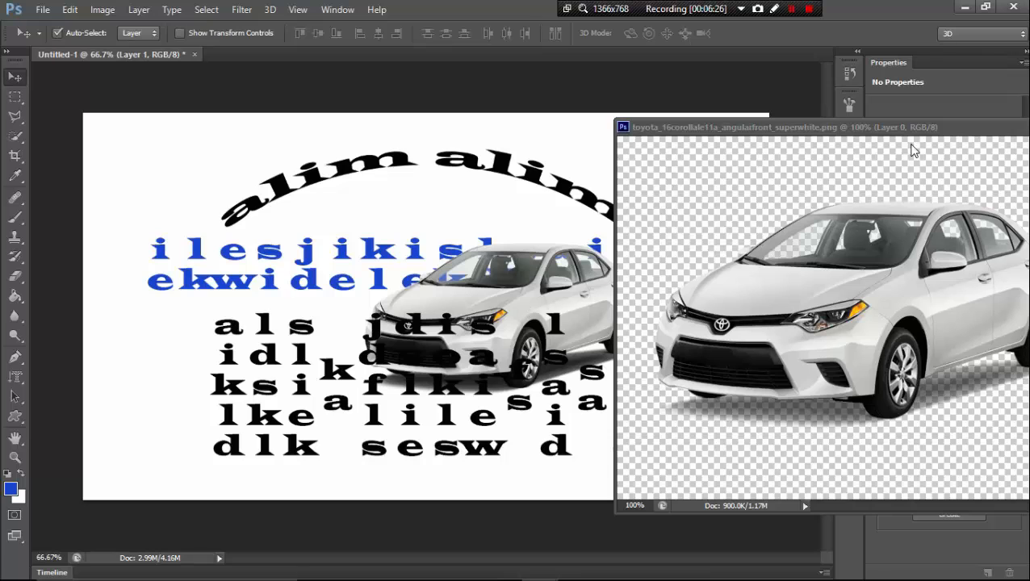
left_click_drag(926, 134, 744, 133)
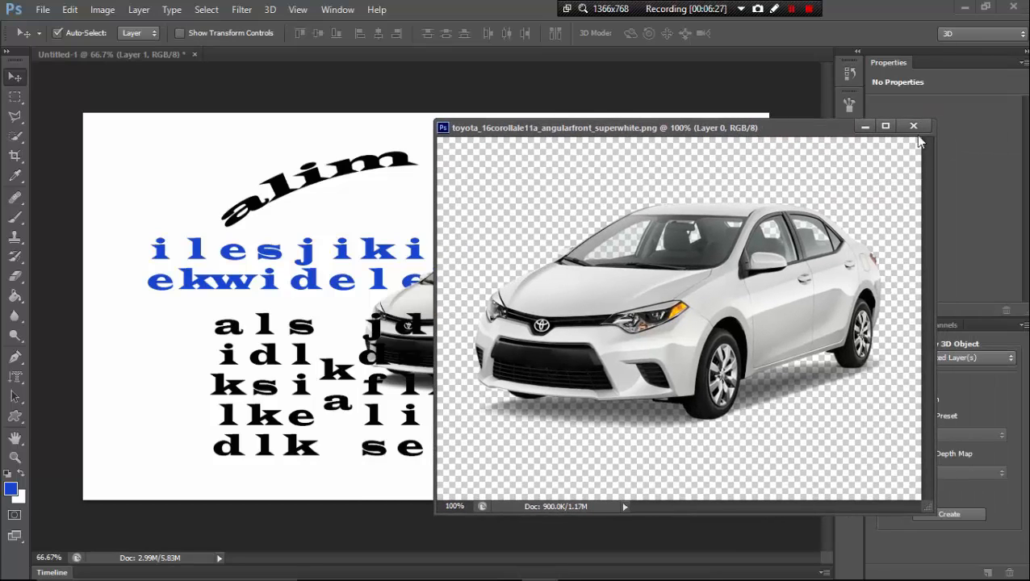
left_click(911, 127)
Step: Shift the black vertical text slightly down, then place the car in the canvas's upper-right corner, scaled to 25.59% width and 58.75% height
left_click_drag(519, 317, 528, 339)
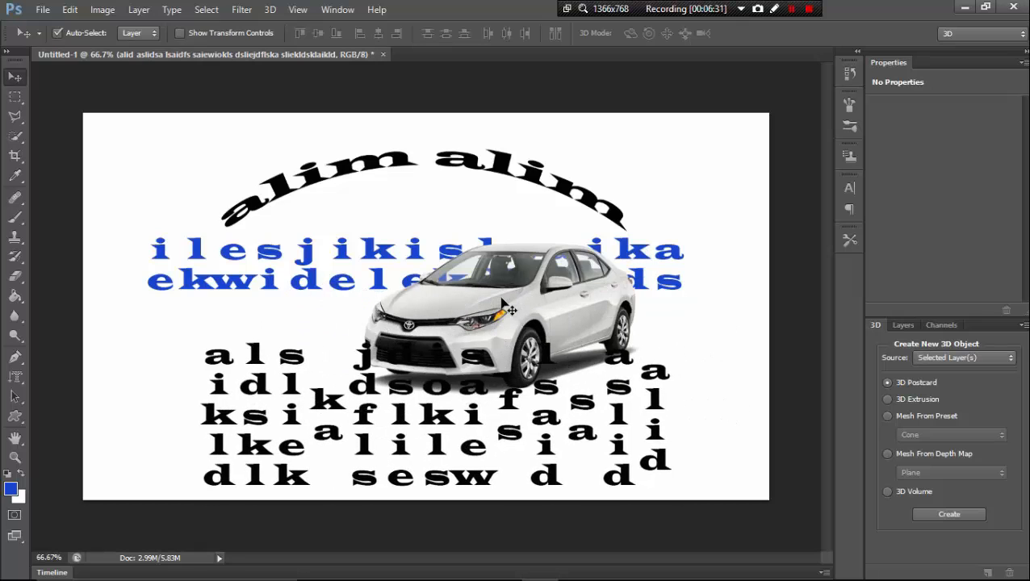
left_click_drag(501, 296, 643, 218)
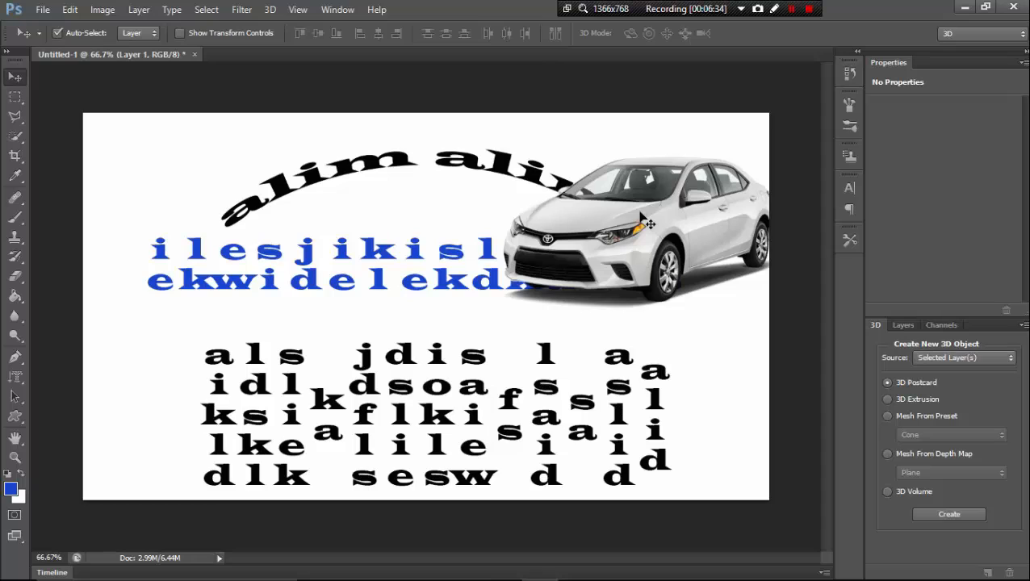
key("ctrl+t")
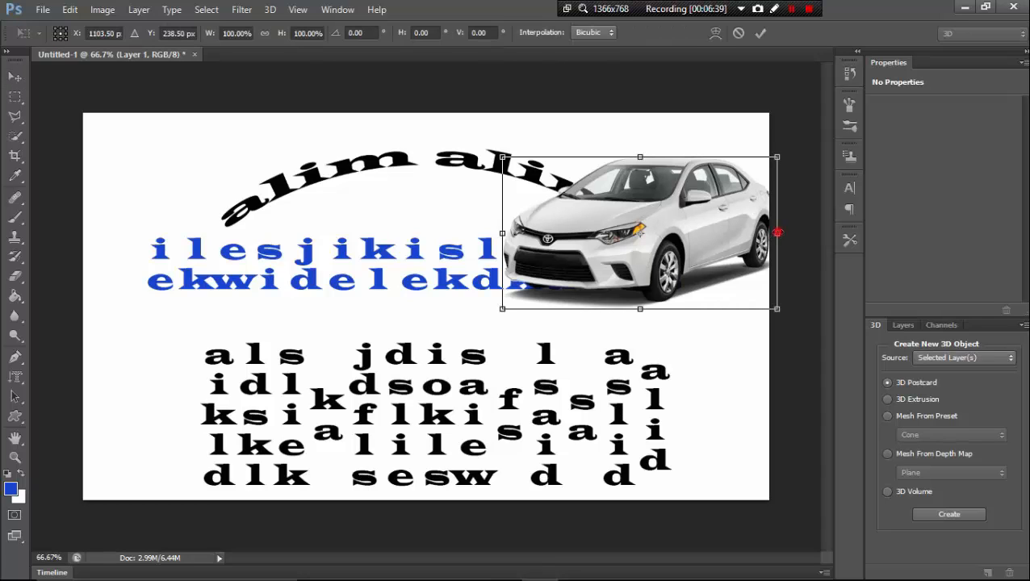
left_click_drag(777, 234, 736, 233)
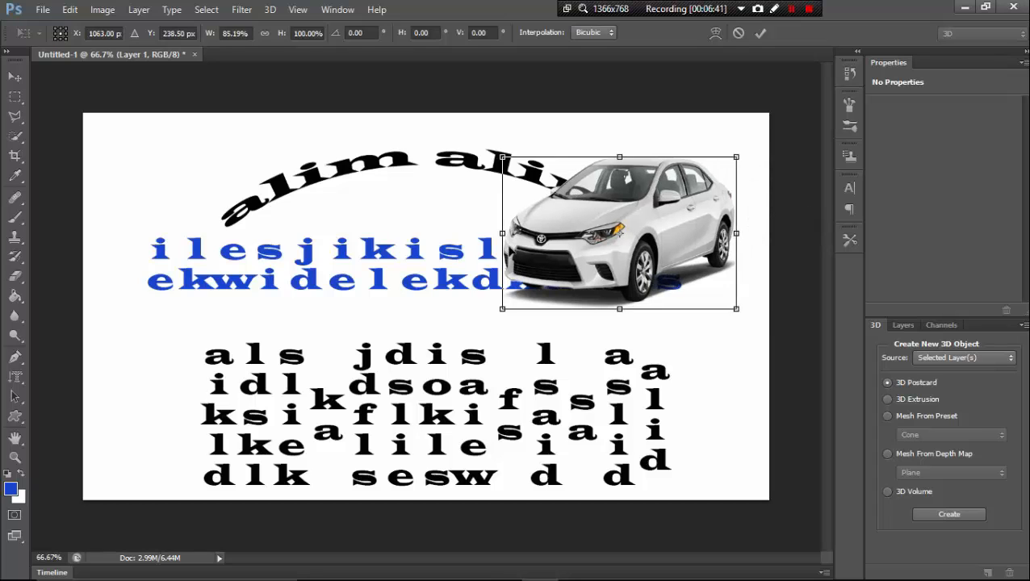
left_click_drag(502, 234, 667, 233)
mouse_move(702, 158)
left_mouse_down()
mouse_move(709, 230)
mouse_move(722, 181)
mouse_move(714, 143)
mouse_move(717, 165)
left_mouse_up()
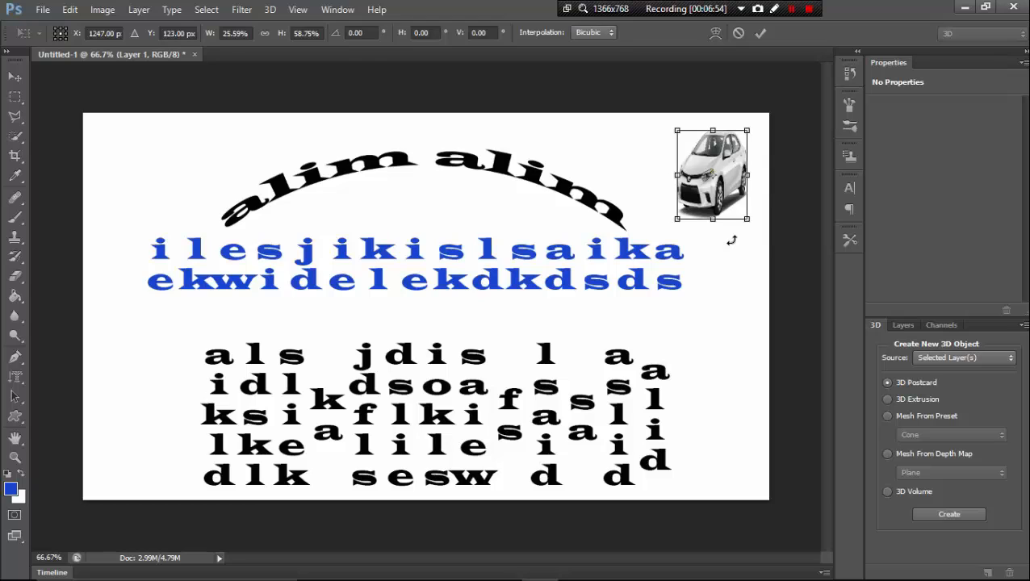
key("Return")
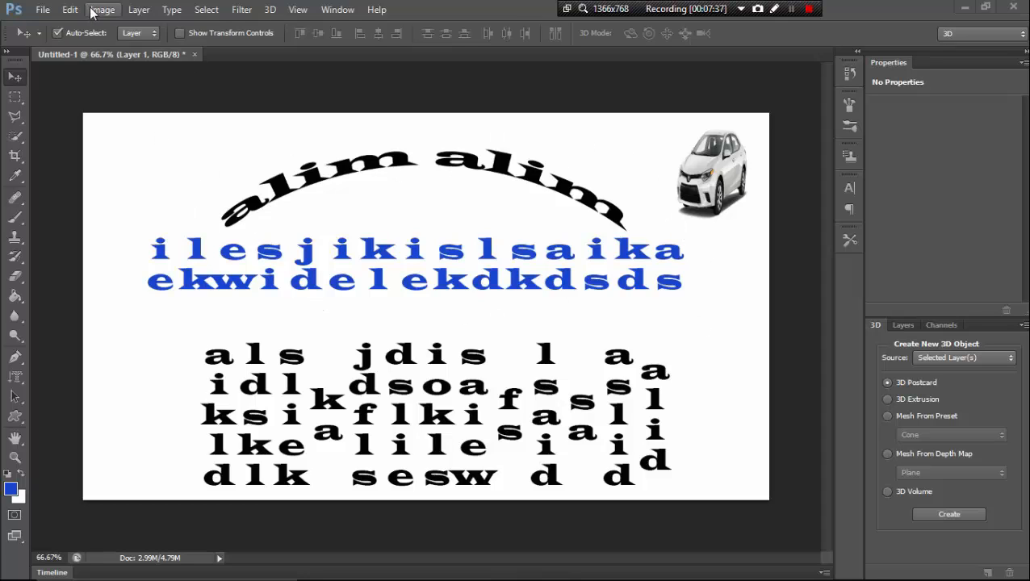
Step: Open the Image Size settings and try a resolution of 5 pixels/inch
left_click(101, 11)
left_click(189, 120)
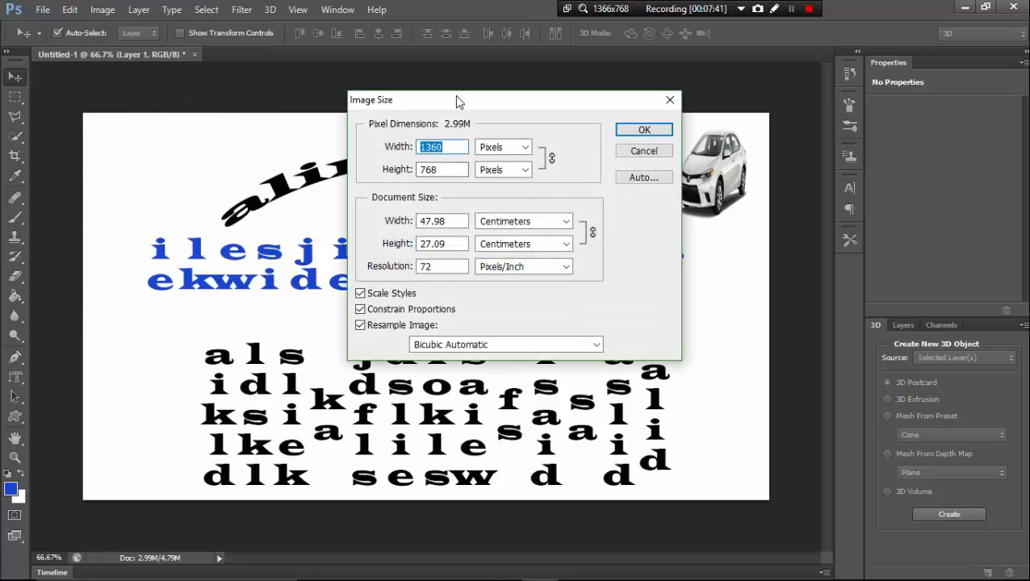
mouse_move(454, 94)
left_mouse_down()
mouse_move(482, 106)
mouse_move(466, 110)
left_mouse_up()
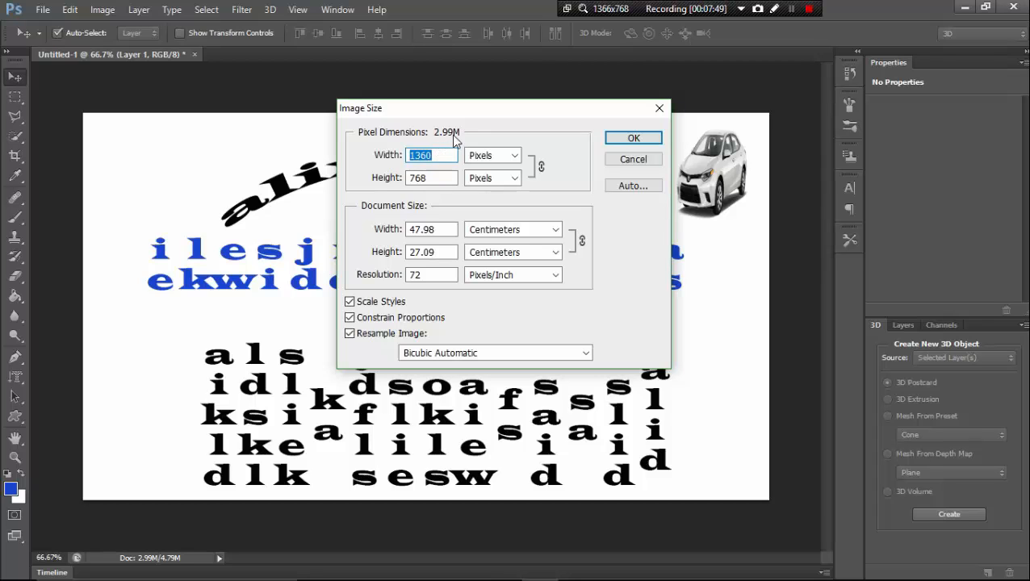
left_click_drag(485, 110, 429, 141)
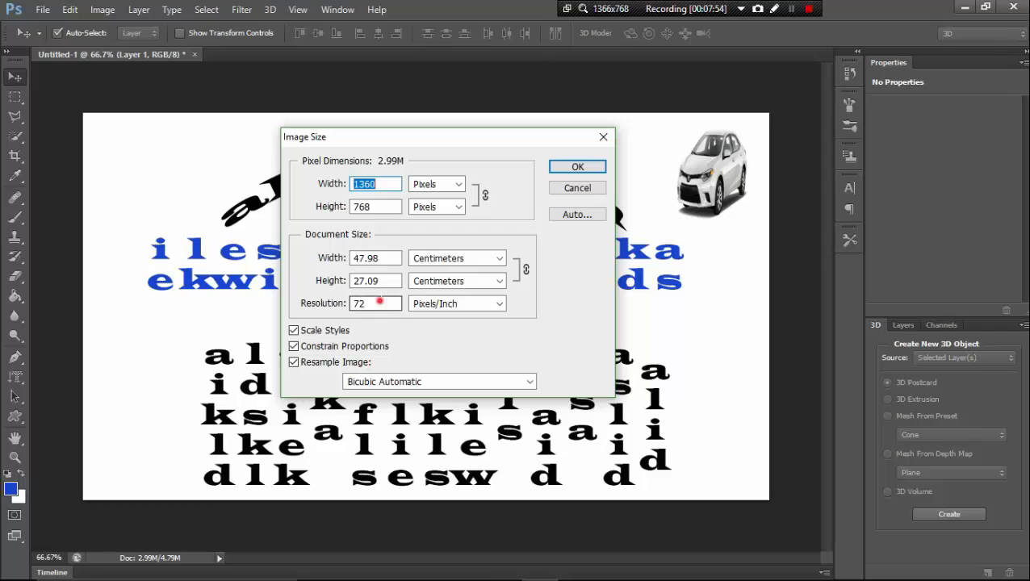
double_click(385, 302)
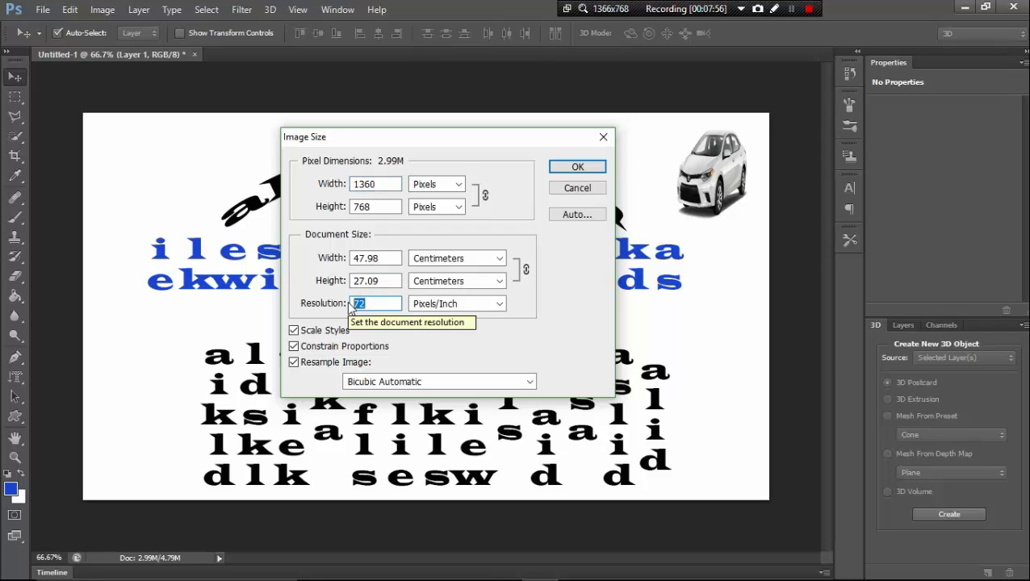
type("5")
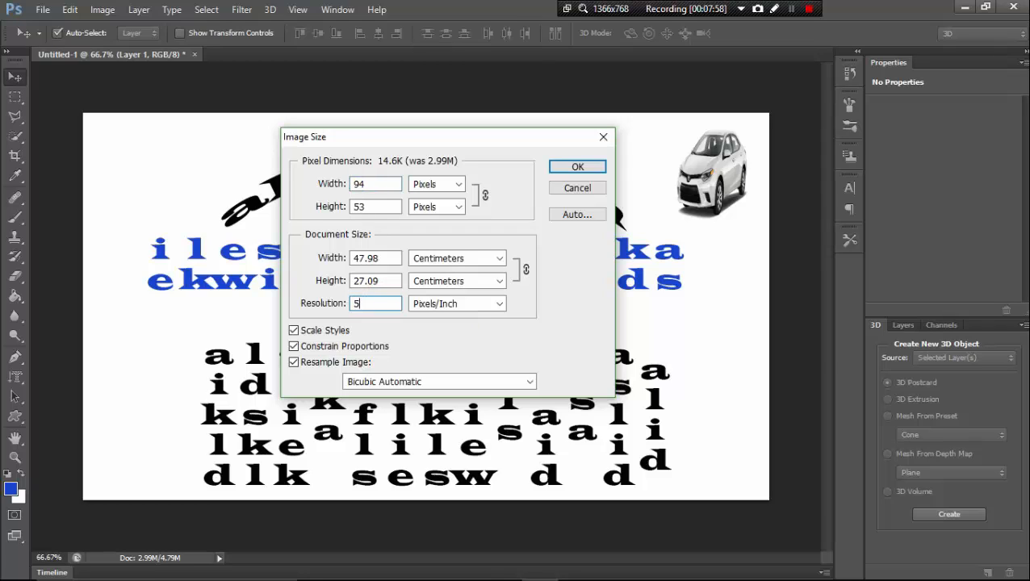
left_click(386, 281)
left_click(384, 257)
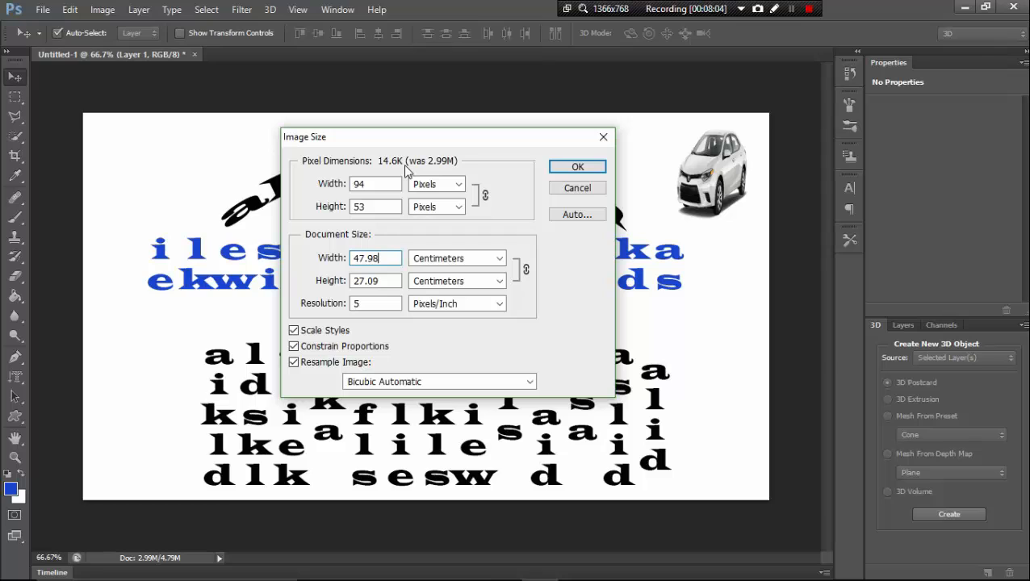
Step: Set the image resolution to 10 pixels/inch and apply the new image size
left_click_drag(374, 302, 347, 306)
type("10")
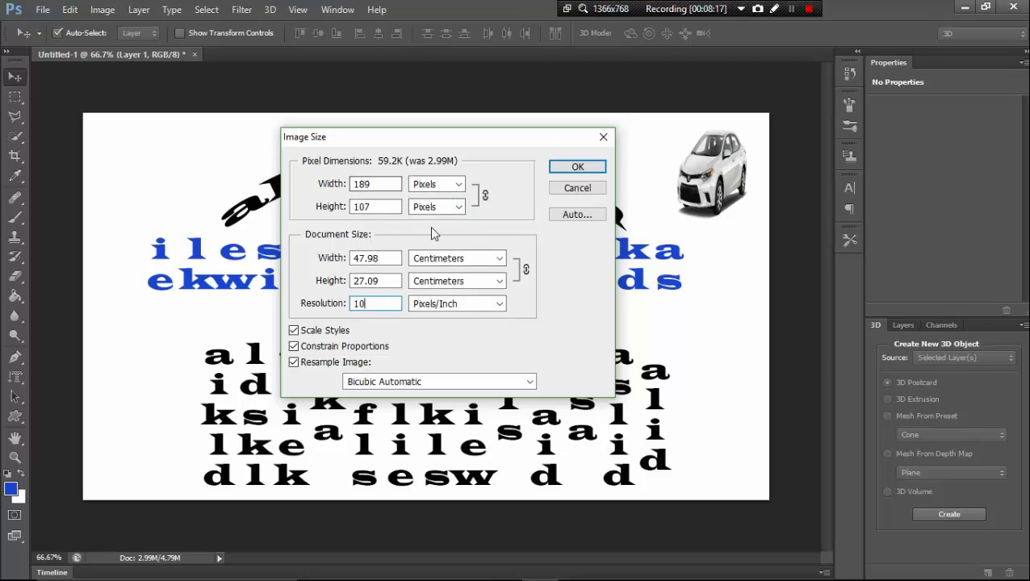
left_click(414, 139)
left_click_drag(414, 139, 412, 155)
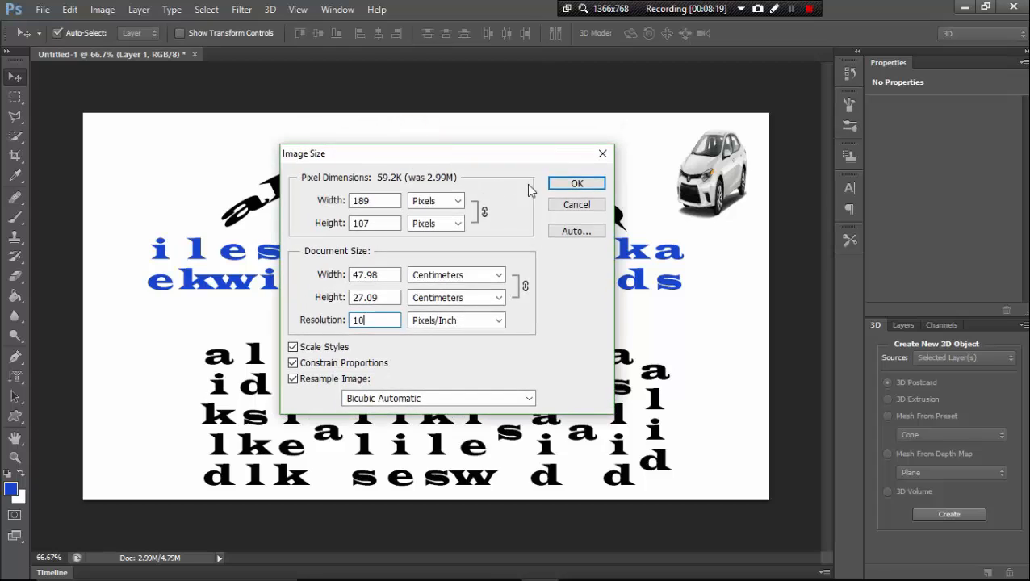
left_click(583, 179)
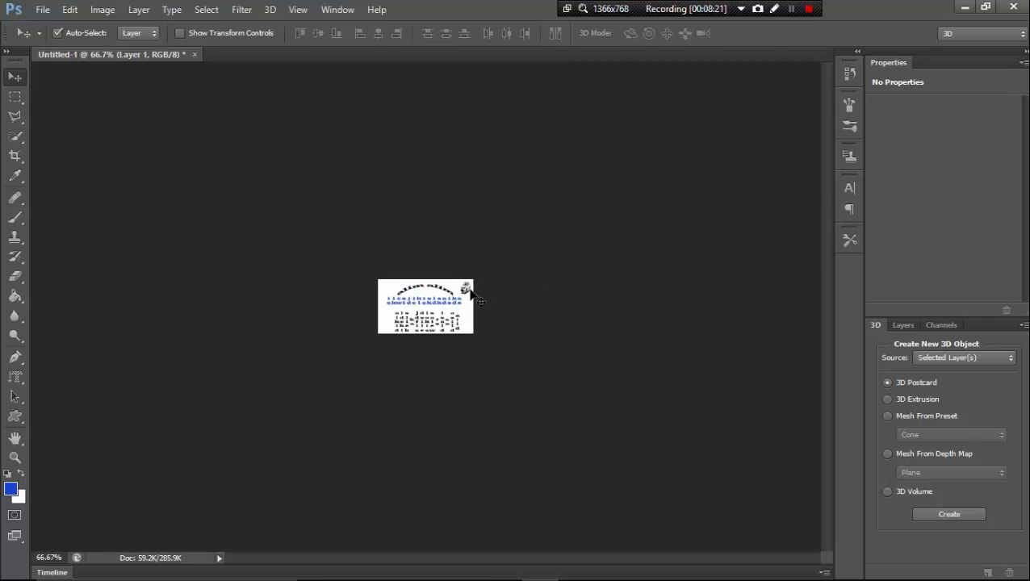
Step: Zoom in on the resized image to about 328% to examine the quality of the text and car
left_click(15, 457)
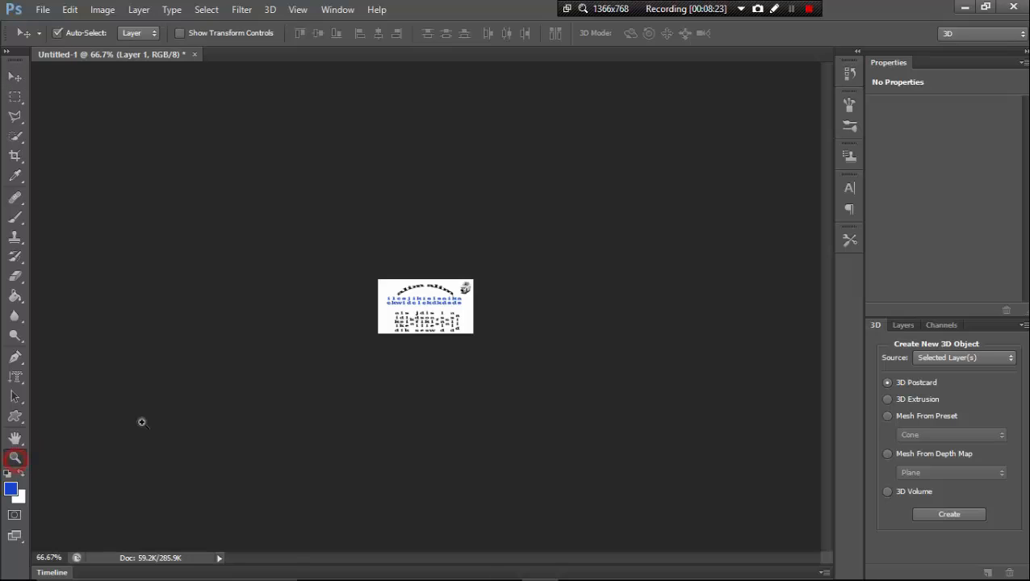
left_click_drag(417, 327, 506, 294)
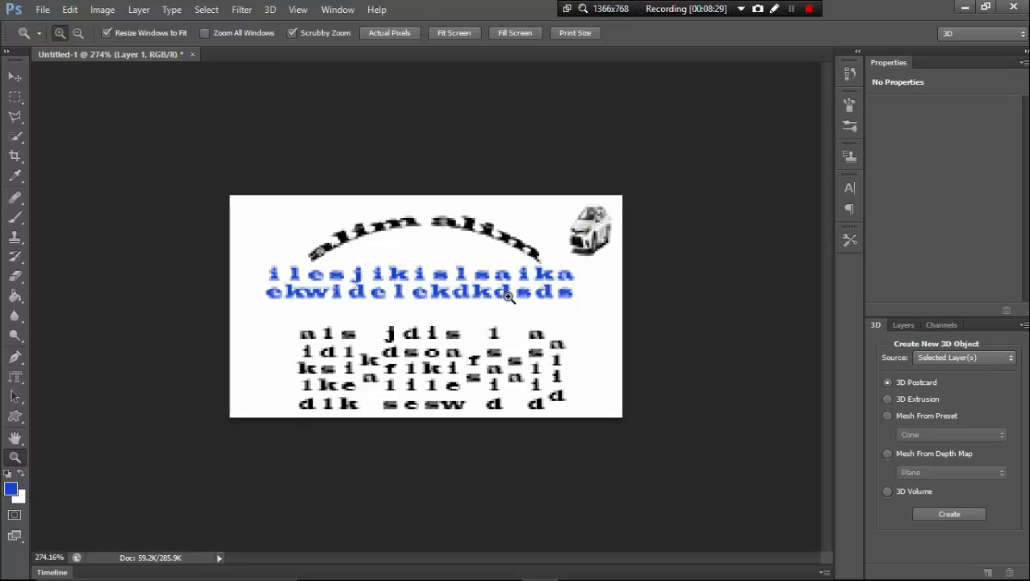
left_click_drag(508, 297, 516, 357)
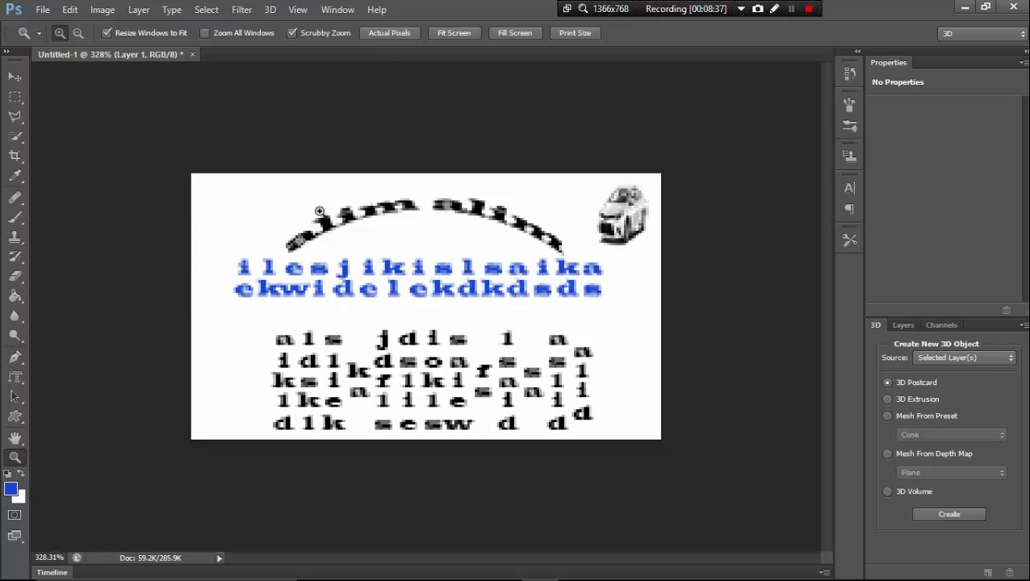
left_click(77, 9)
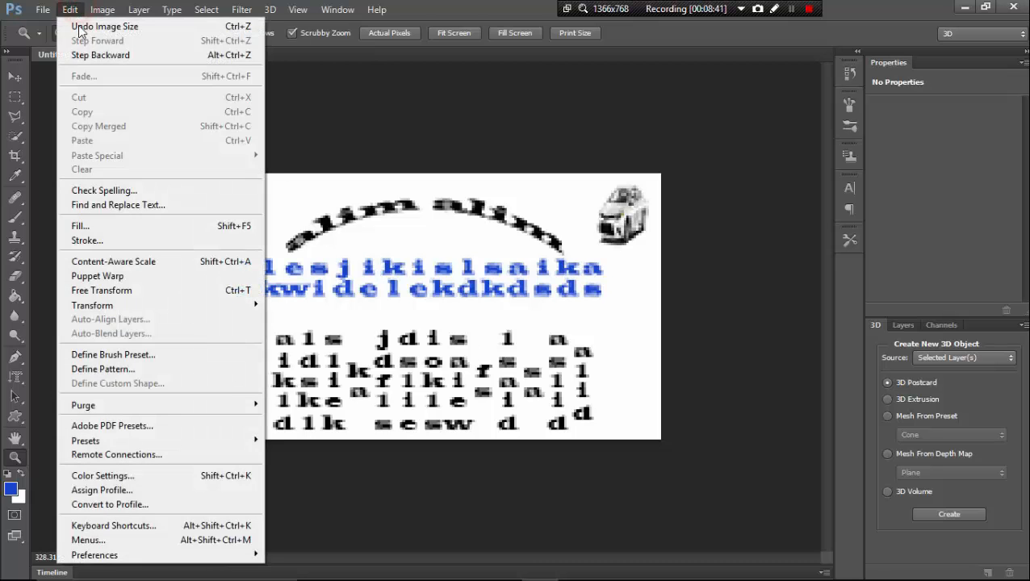
left_click(301, 100)
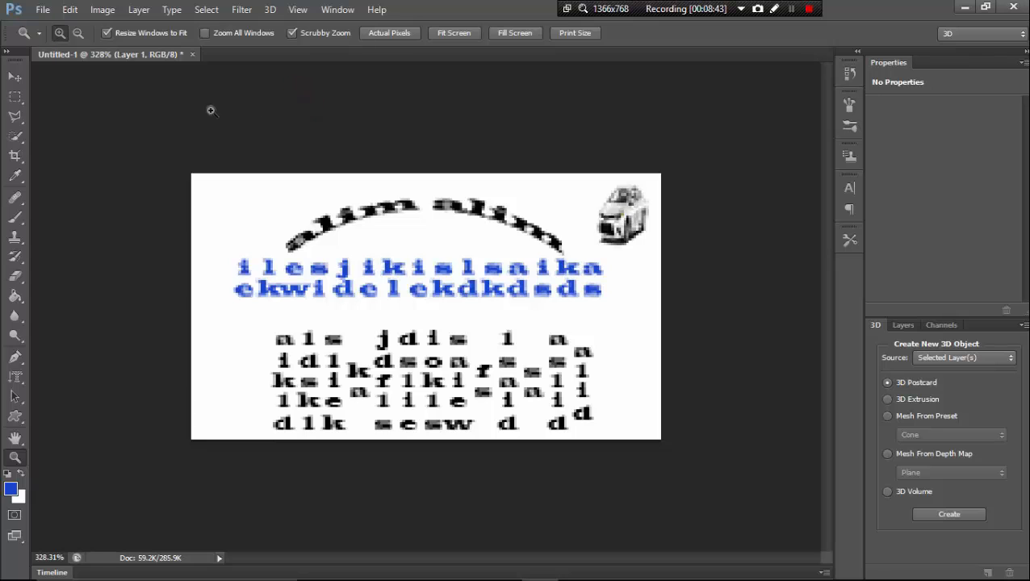
Step: Review the file formats available in the Save As dialog for the resized document and leave it without saving
left_click(43, 10)
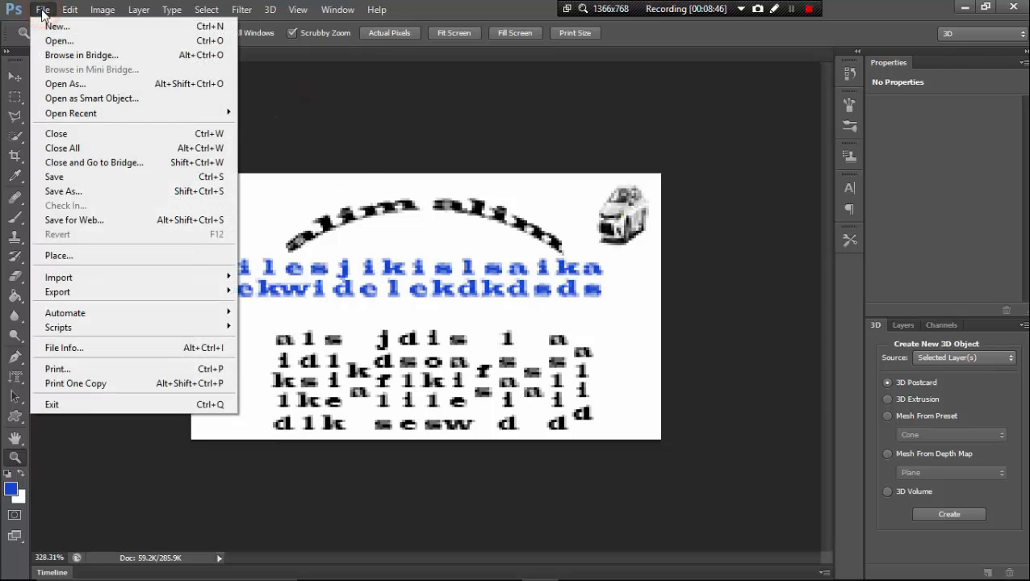
left_click(125, 183)
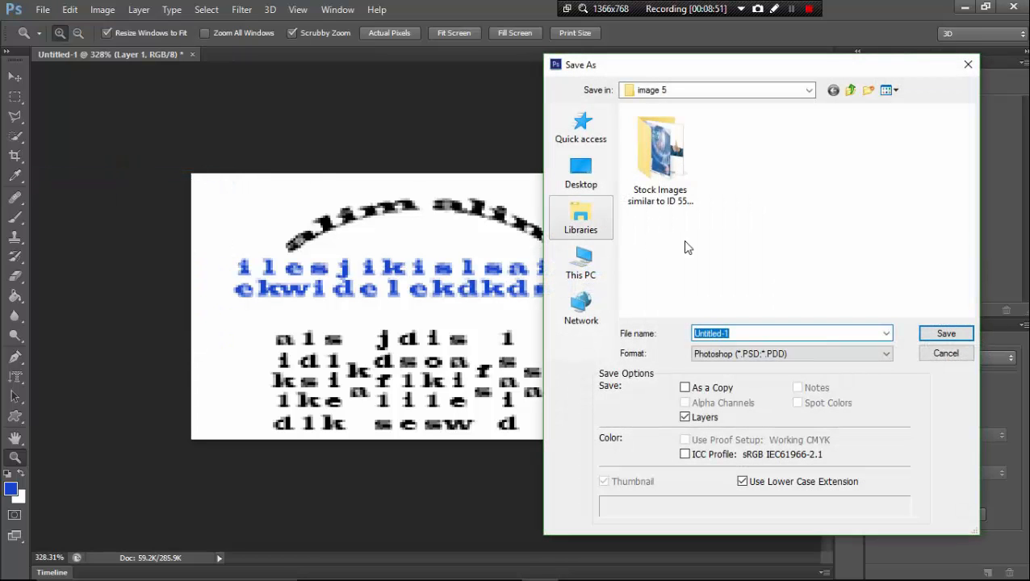
left_click(873, 354)
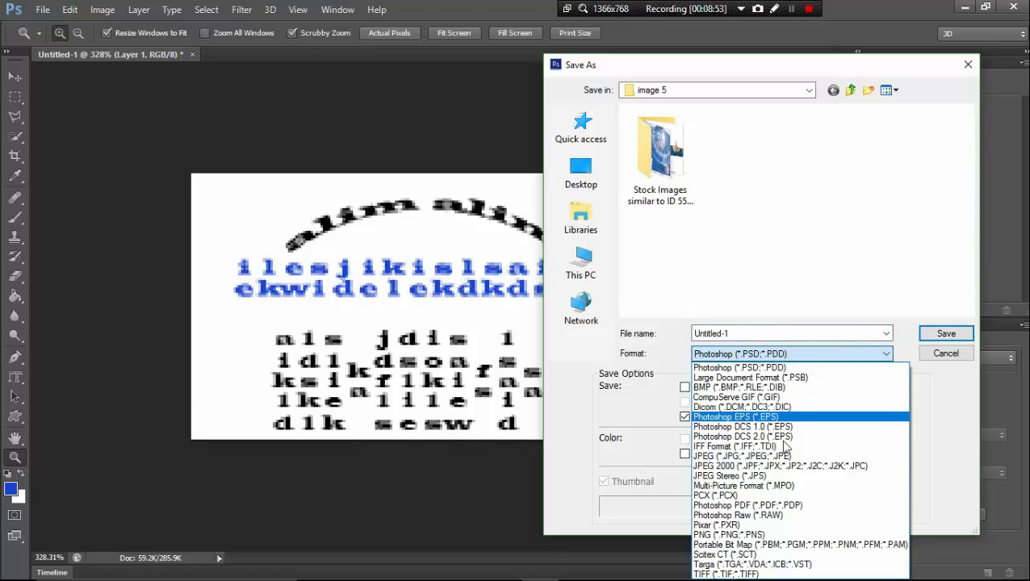
left_click(867, 353)
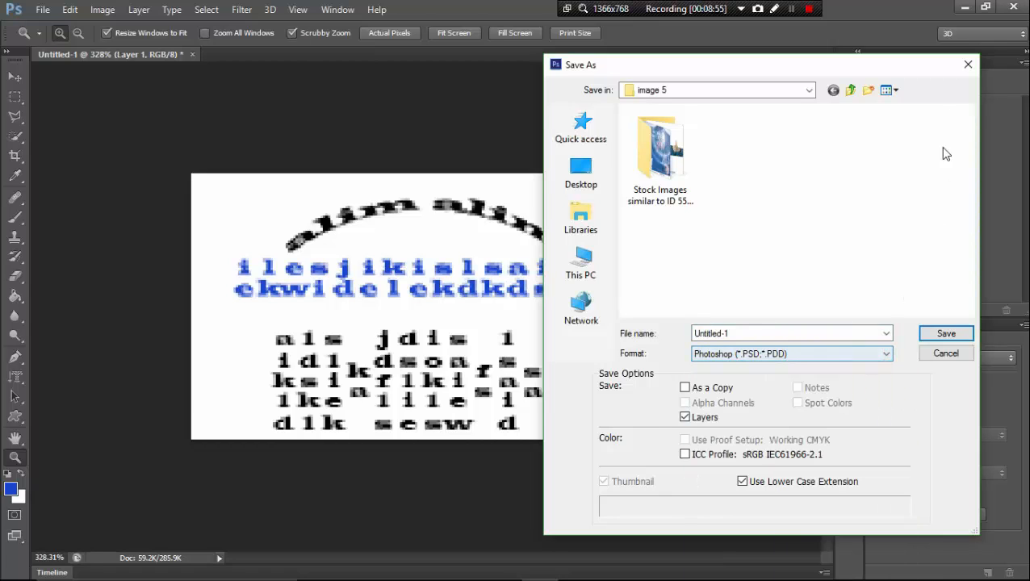
left_click(968, 65)
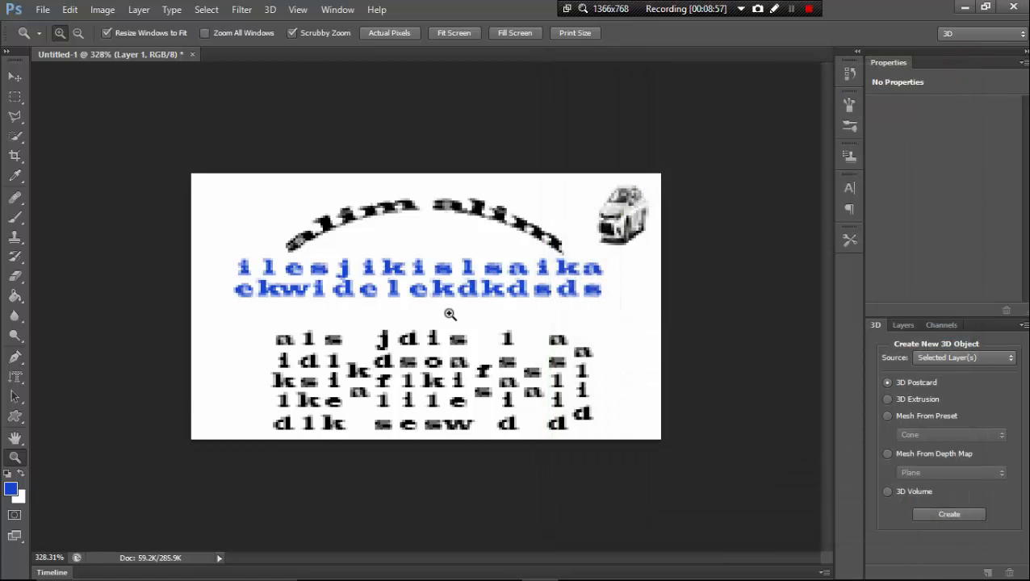